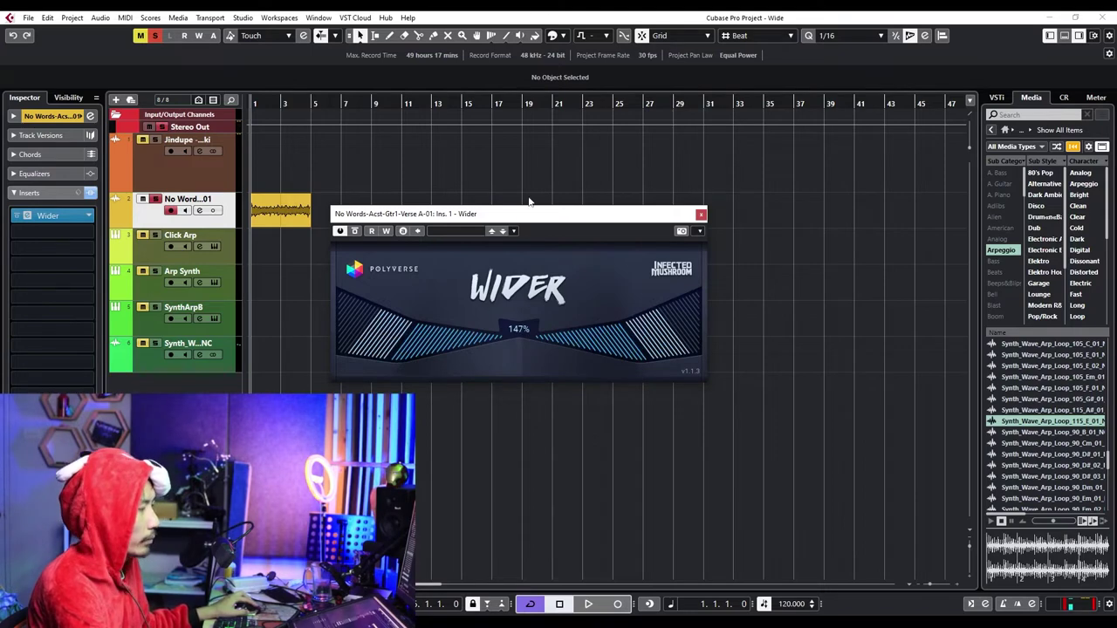
Set the Wider effect on the acoustic guitar track to 0% width and bypass it
left_click_drag(518, 329, 510, 367)
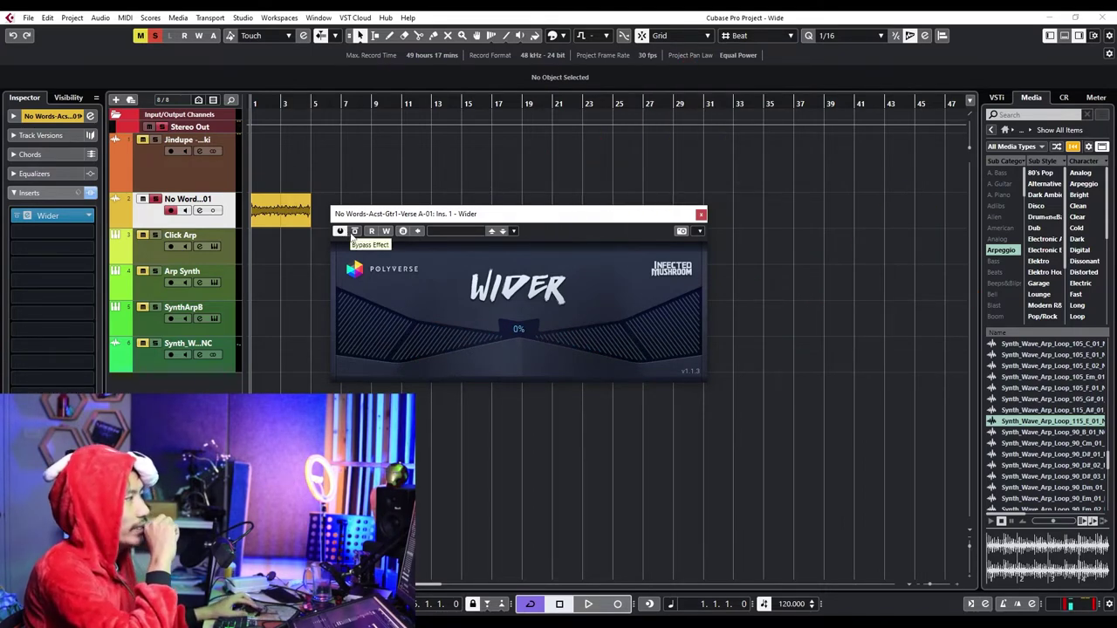
left_click_drag(362, 212, 442, 219)
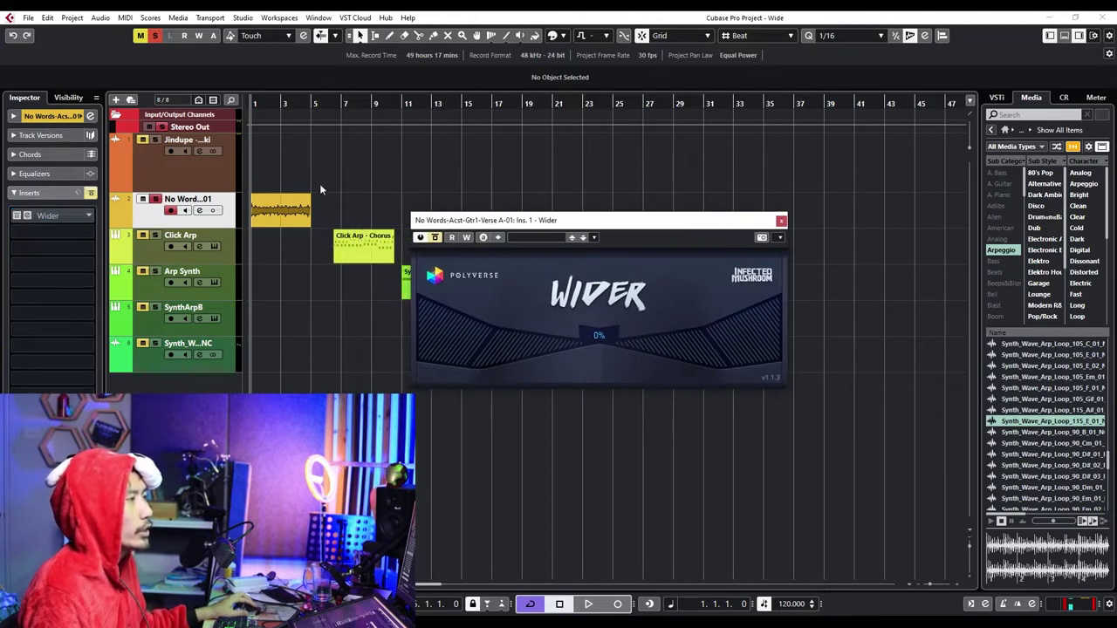
Audition the acoustic guitar clip from bar 1 without the Wider effect
left_click(275, 217)
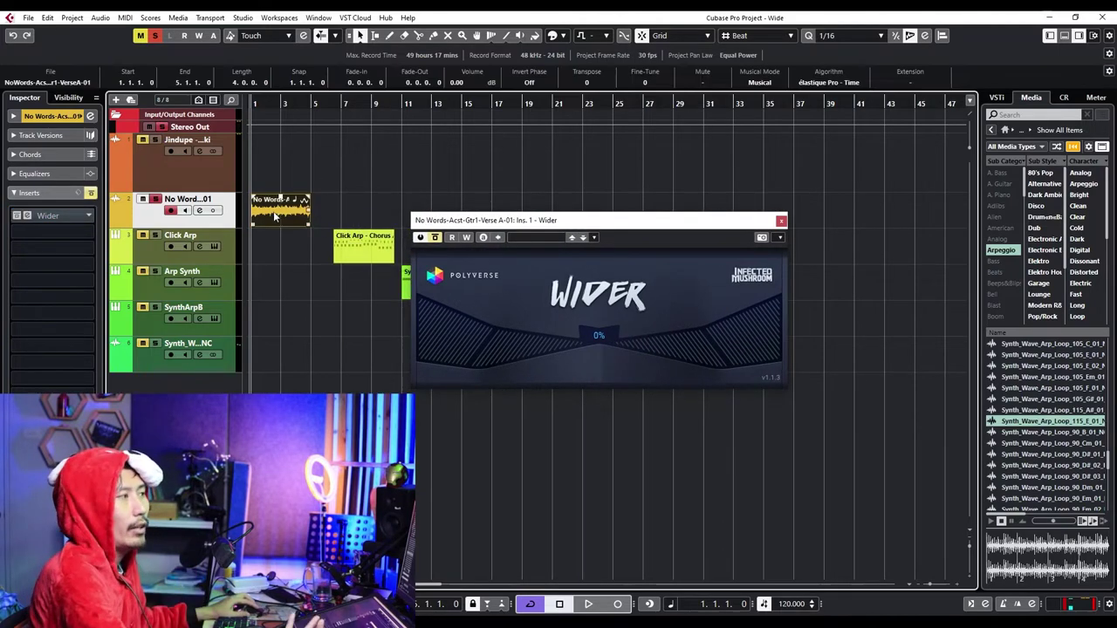
left_click(254, 103)
key("space")
key("h")
key("h")
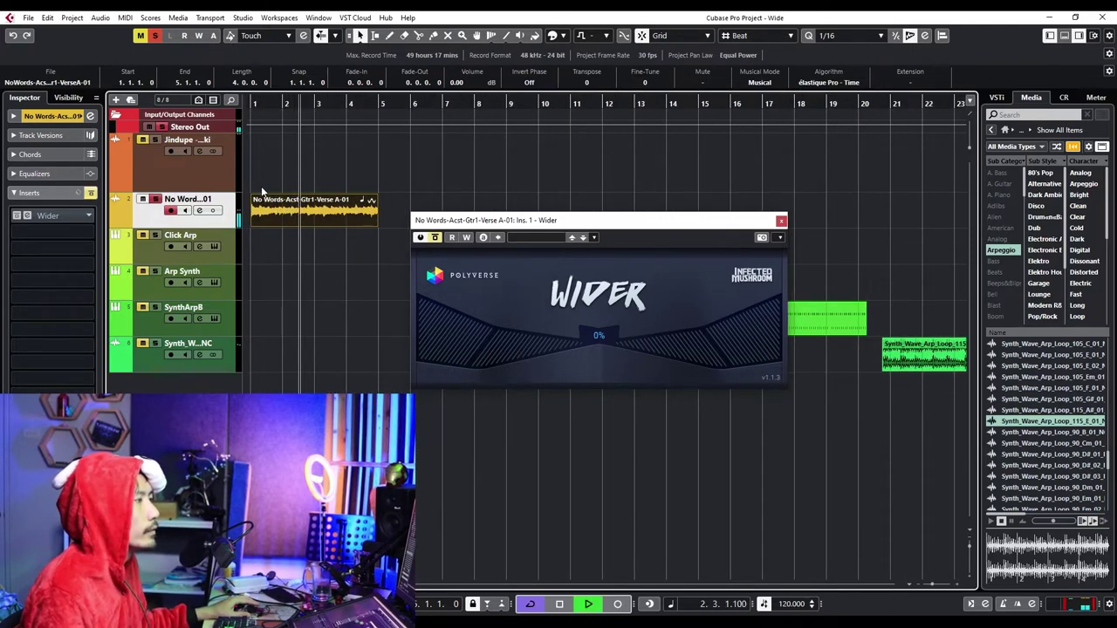
key("space")
Insert Ozone Imager 2 in the guitar track's second slot, set the loop range to the clip, and set Width to 93%
left_click(76, 233)
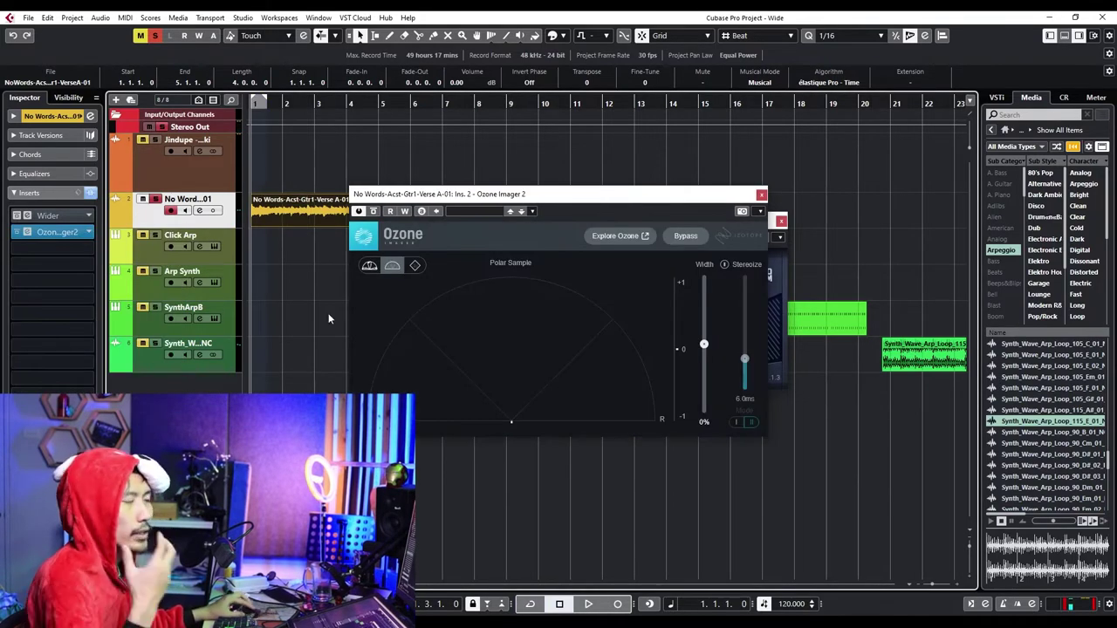
left_click_drag(294, 161, 325, 214)
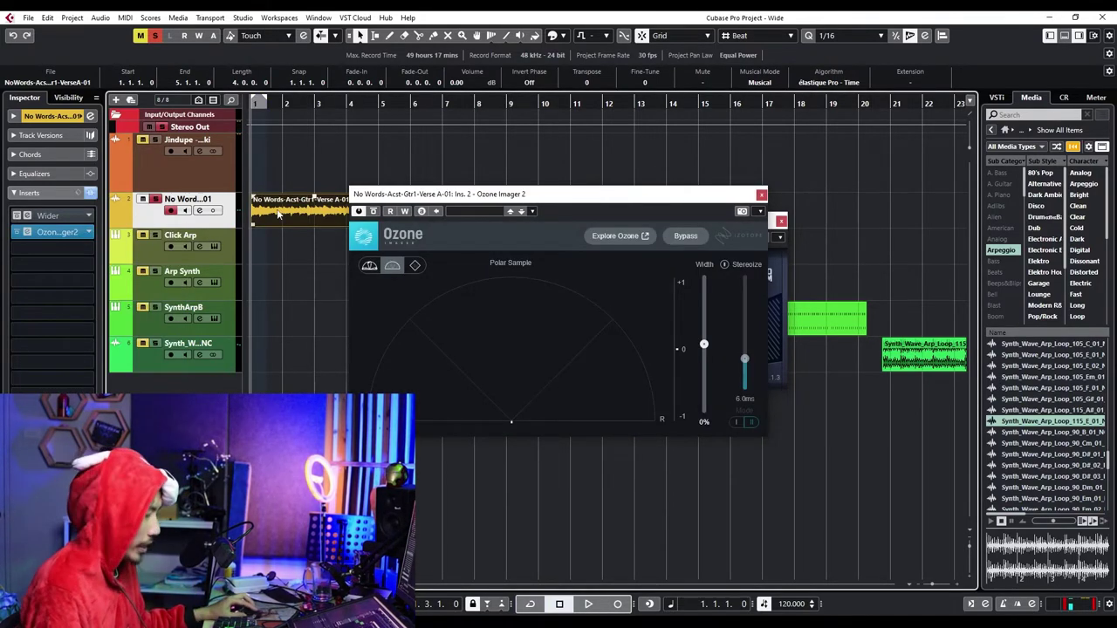
key("shift+g")
left_click_drag(704, 346, 706, 283)
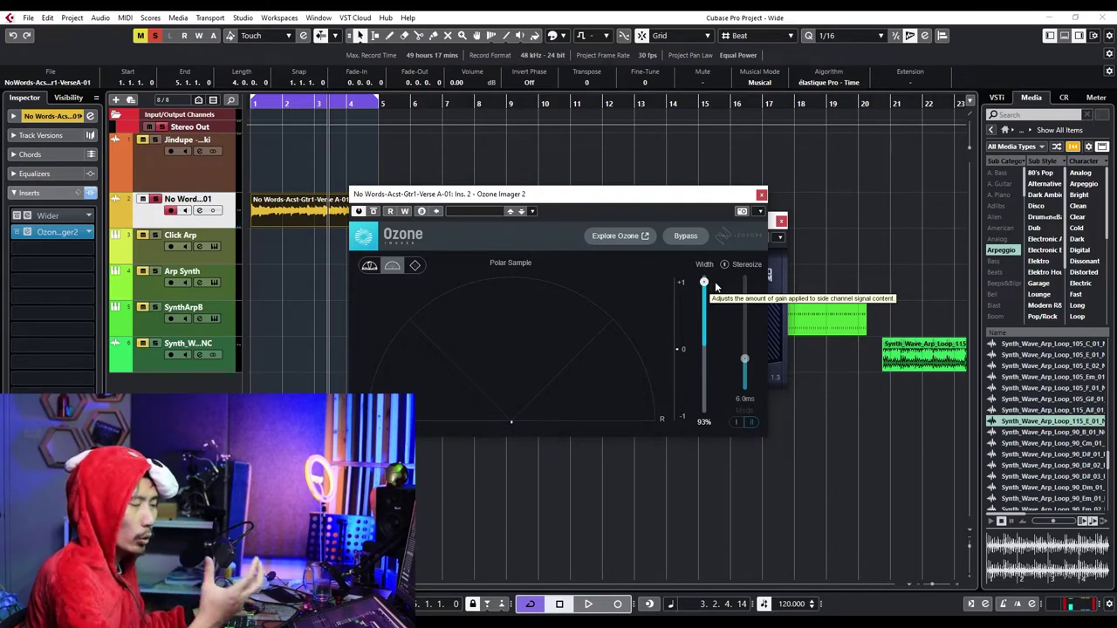
Replace Ozone Imager 2 with Doubler2 Mono/Stereo in the guitar track's second insert slot and audition the clip
left_click(89, 232)
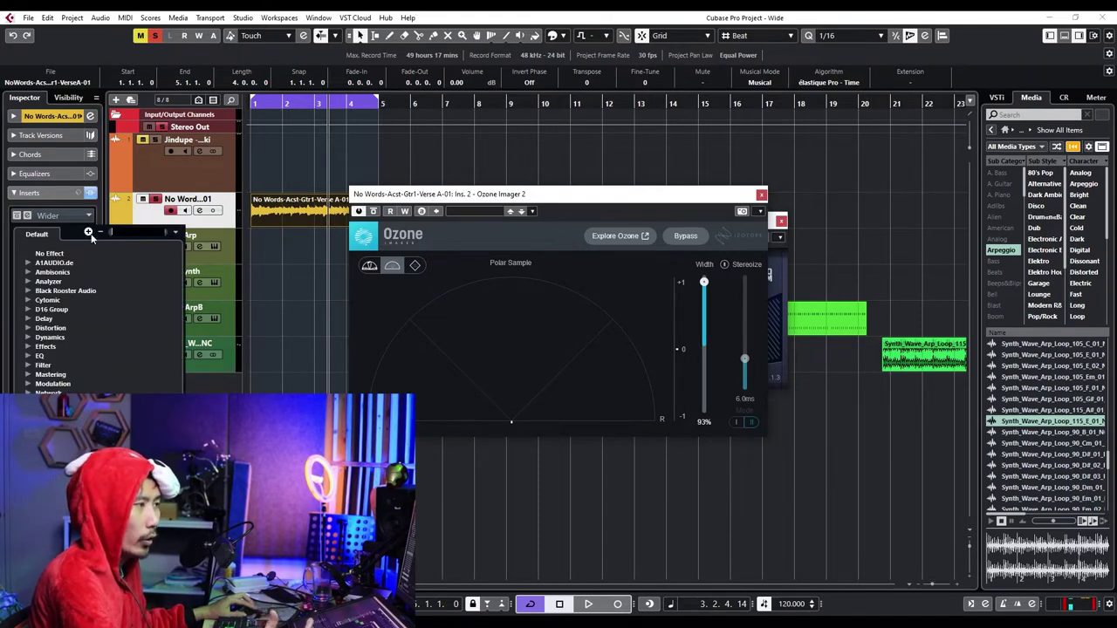
left_click(72, 253)
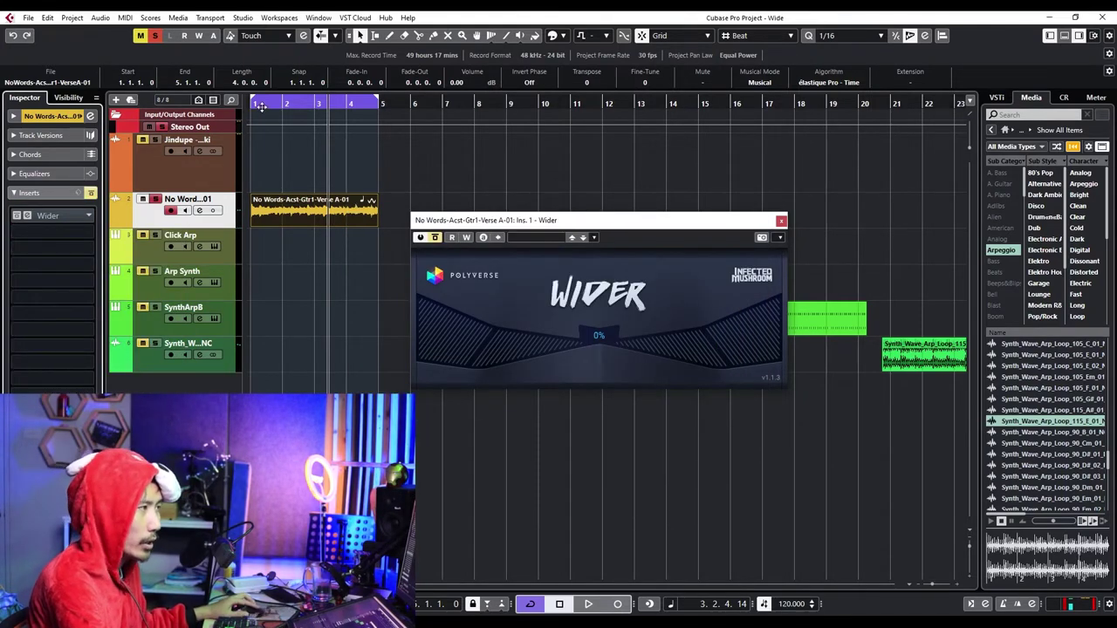
left_click(76, 233)
type("dun")
key("BackSpace")
key("BackSpace")
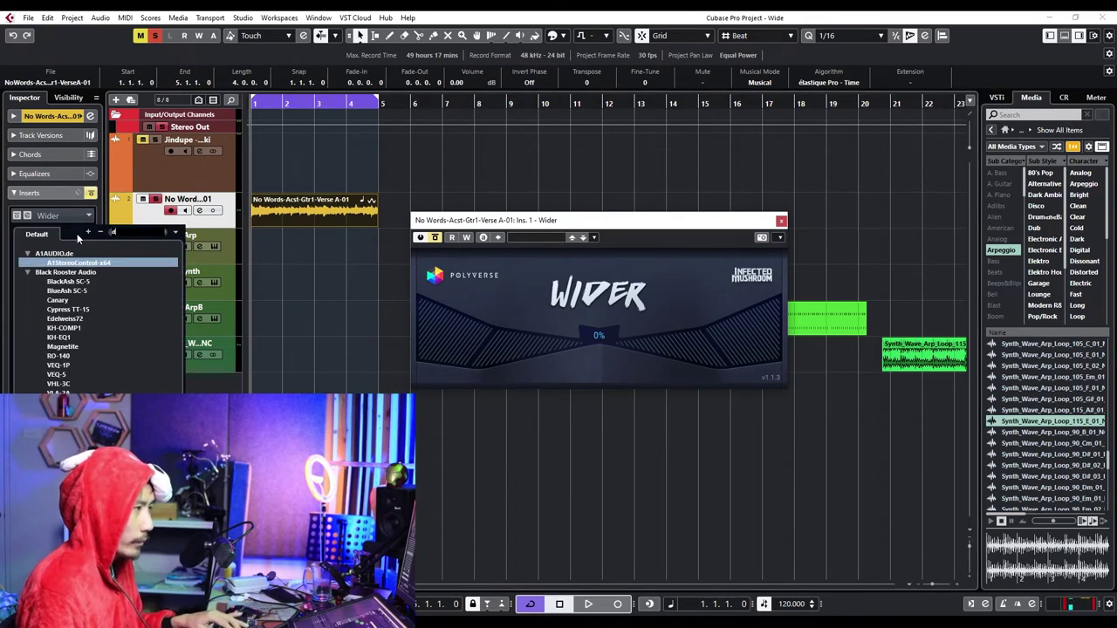
type("ou")
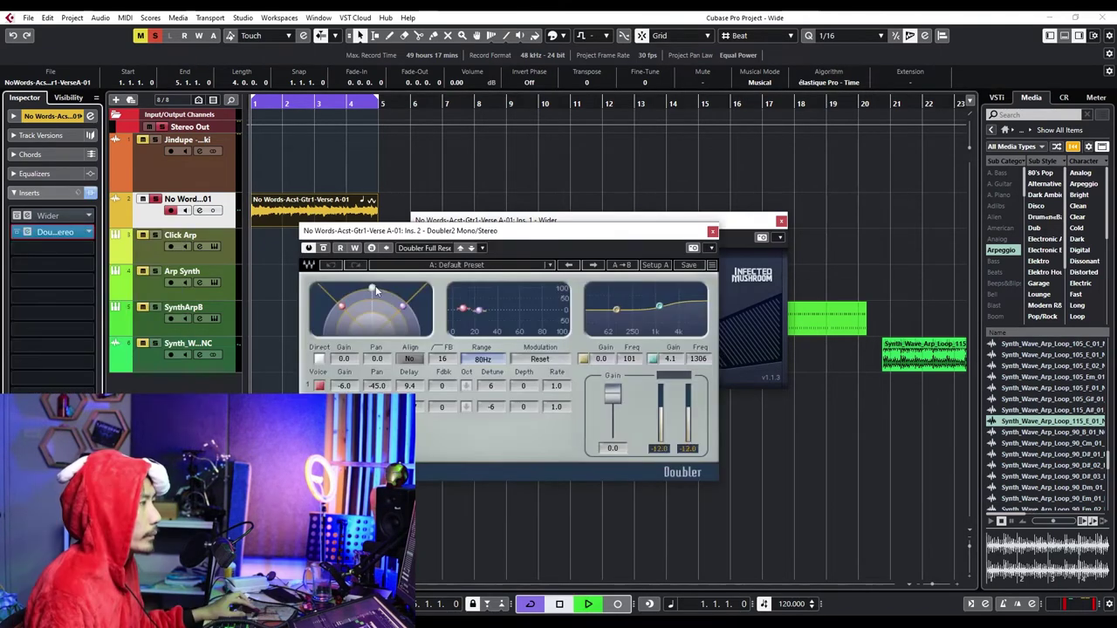
key("space")
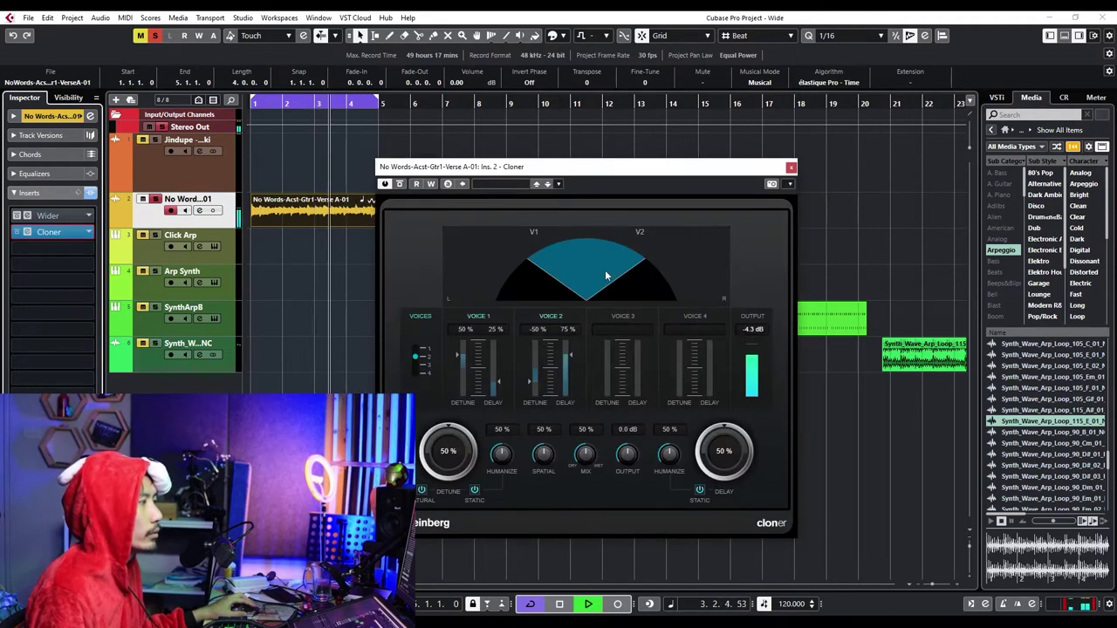
Set Cloner's voice 1 to 9% detune and 10% delay, voice 2 to -13% and 3%, mix to 35%, and remove Cloner from the track
left_click_drag(496, 381, 494, 393)
left_click_drag(568, 356, 529, 371)
left_click_drag(458, 354, 457, 371)
left_click_drag(584, 456, 581, 471)
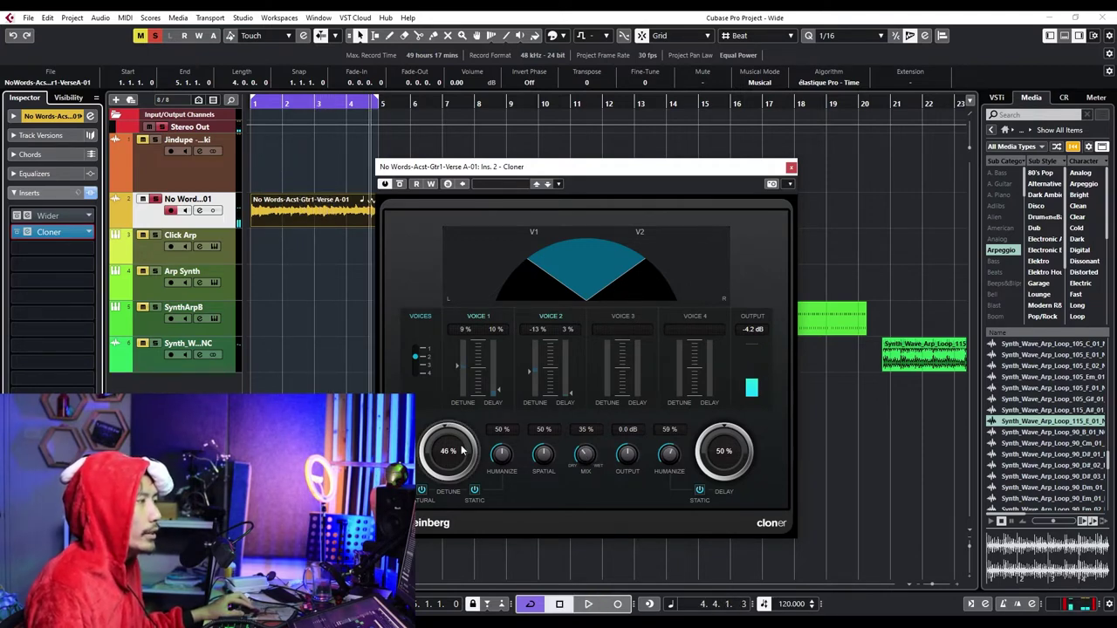
left_click(91, 233)
left_click(72, 245)
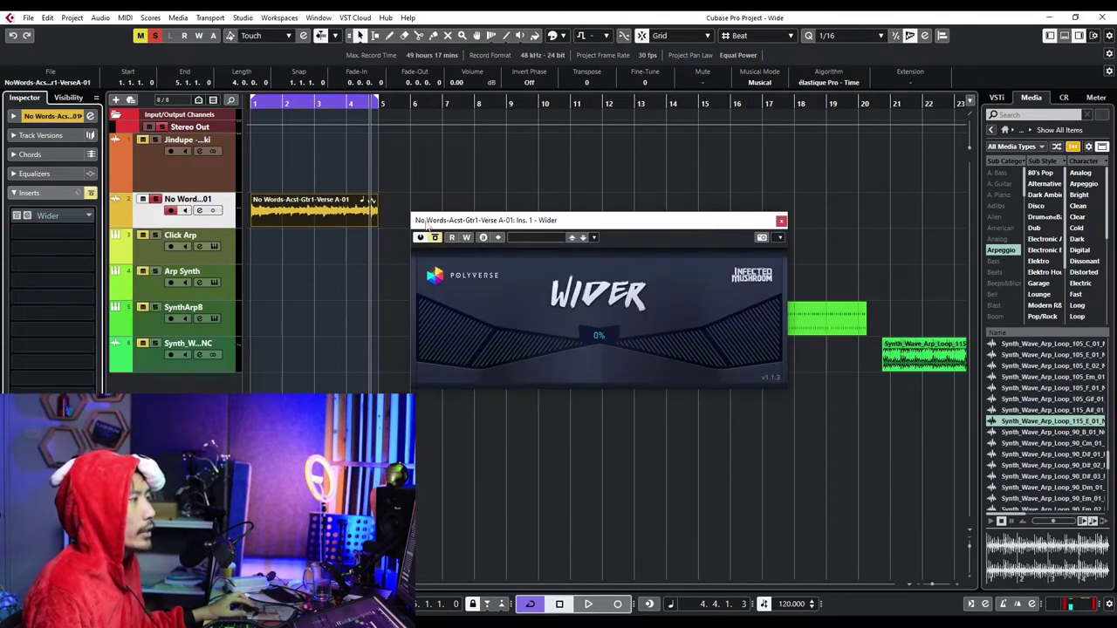
Replay the looped guitar clip from its start to hear the unwidened signal
left_click_drag(268, 107, 230, 112)
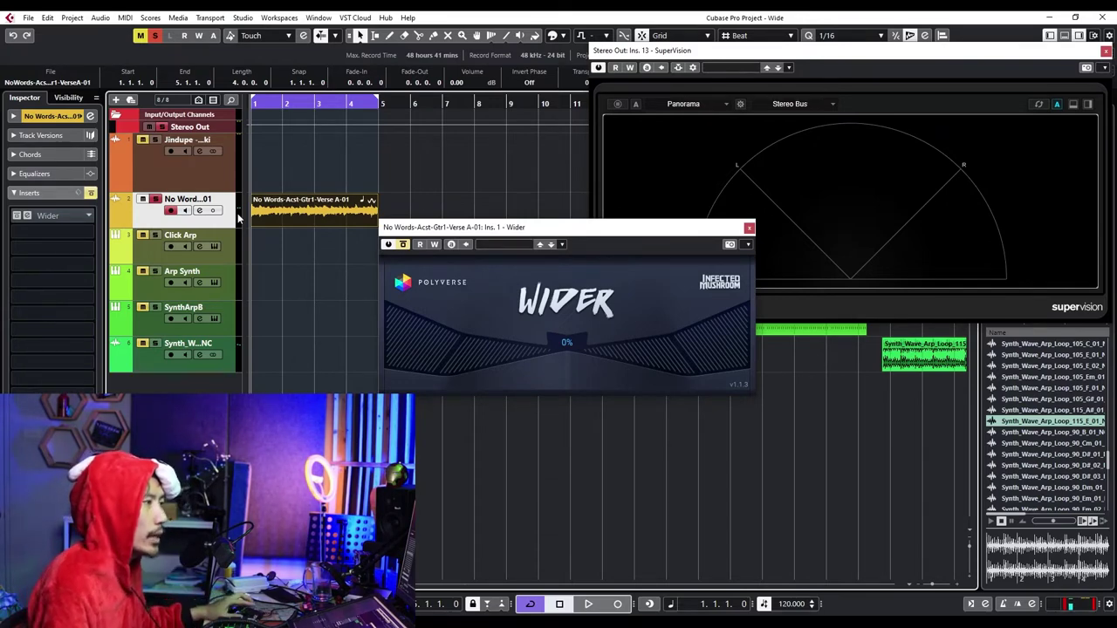
left_click_drag(474, 227, 421, 215)
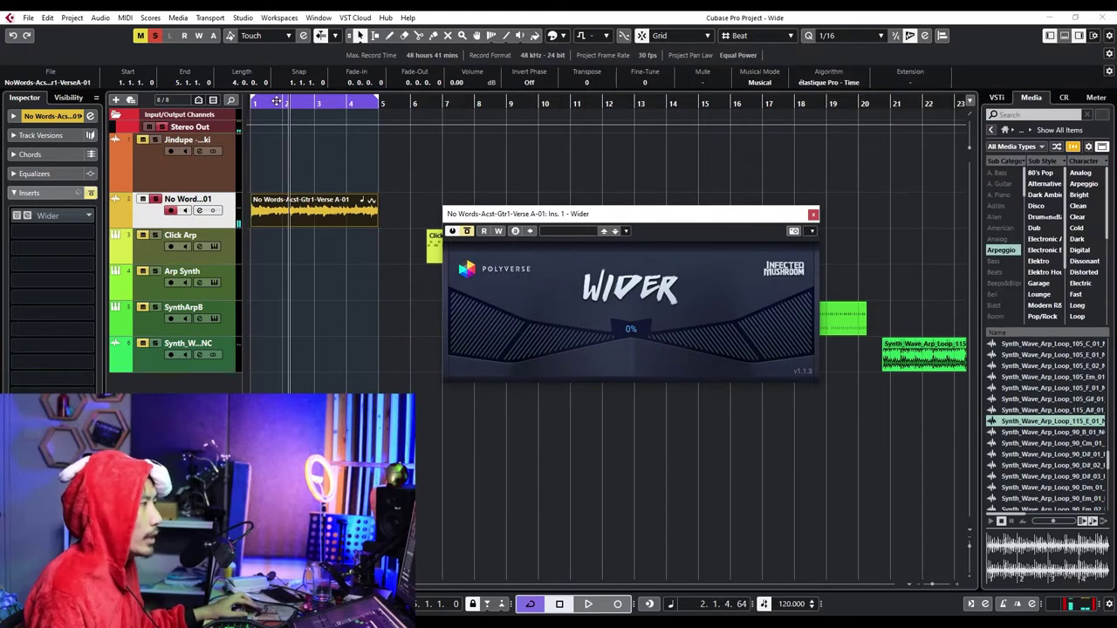
key("space")
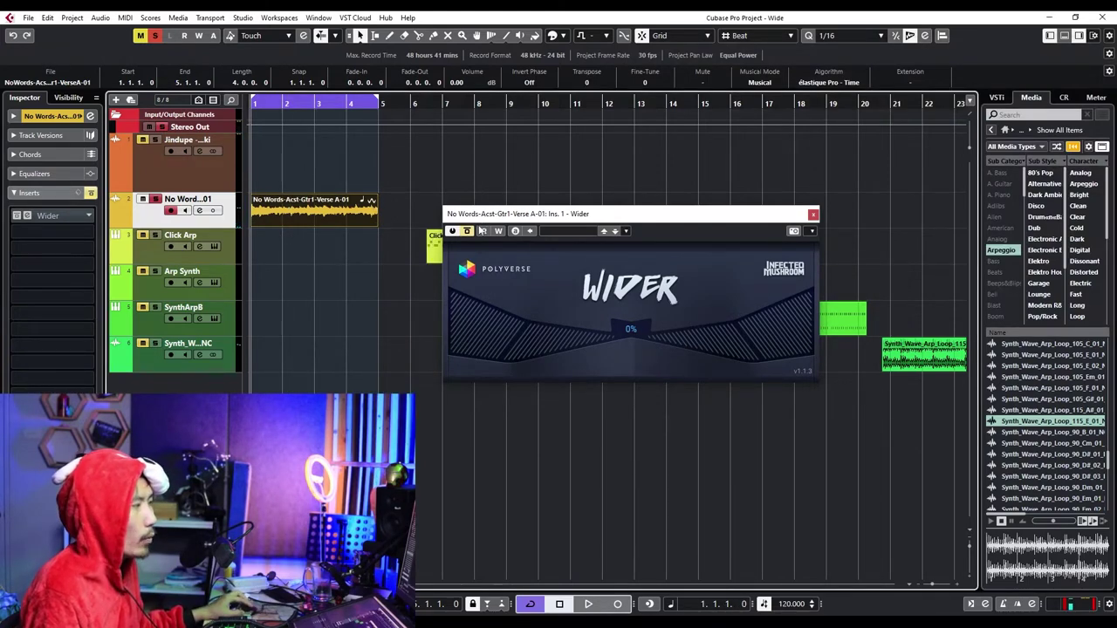
key("space")
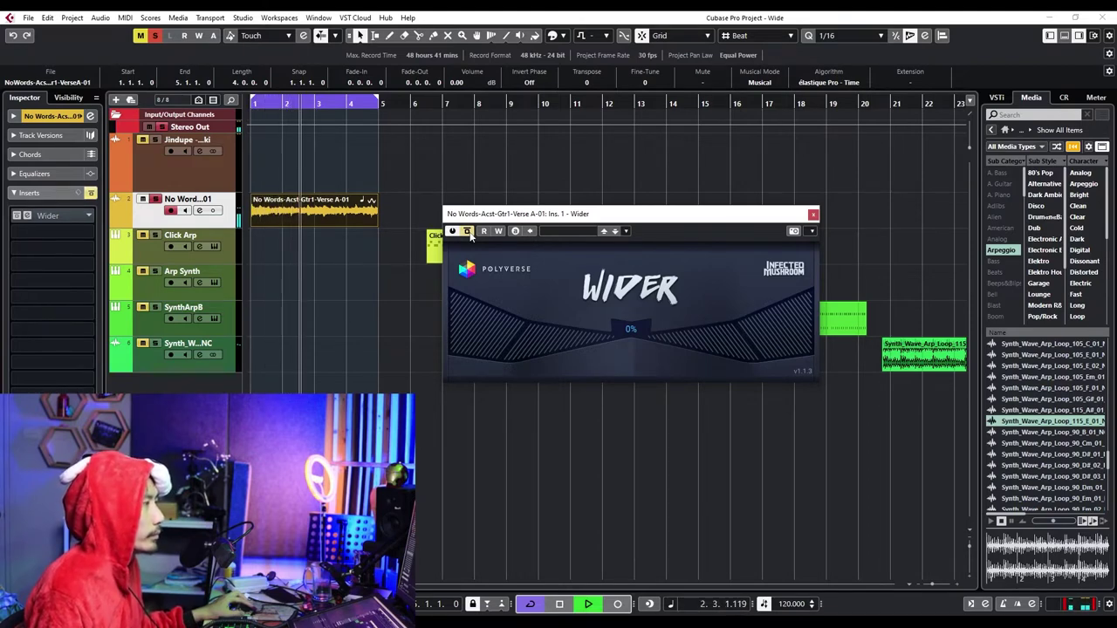
Enable Wider on the guitar track, compare different widths during playback, and set it to 200%
left_click(467, 231)
left_click_drag(634, 326, 651, 141)
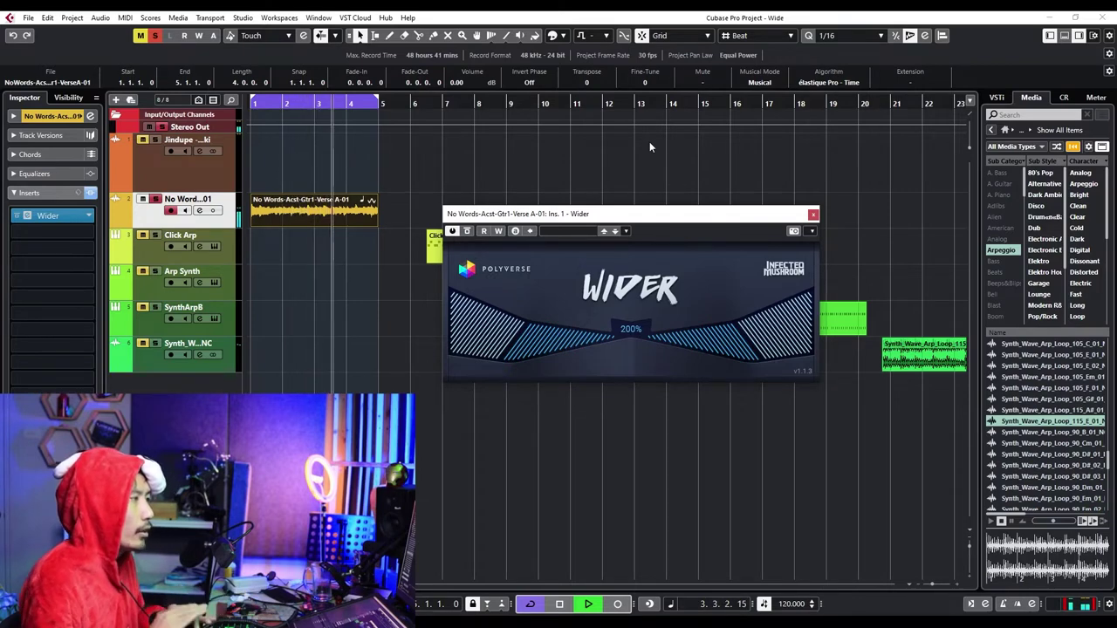
left_click_drag(627, 317, 628, 450)
left_click_drag(631, 352, 634, 422)
key("space")
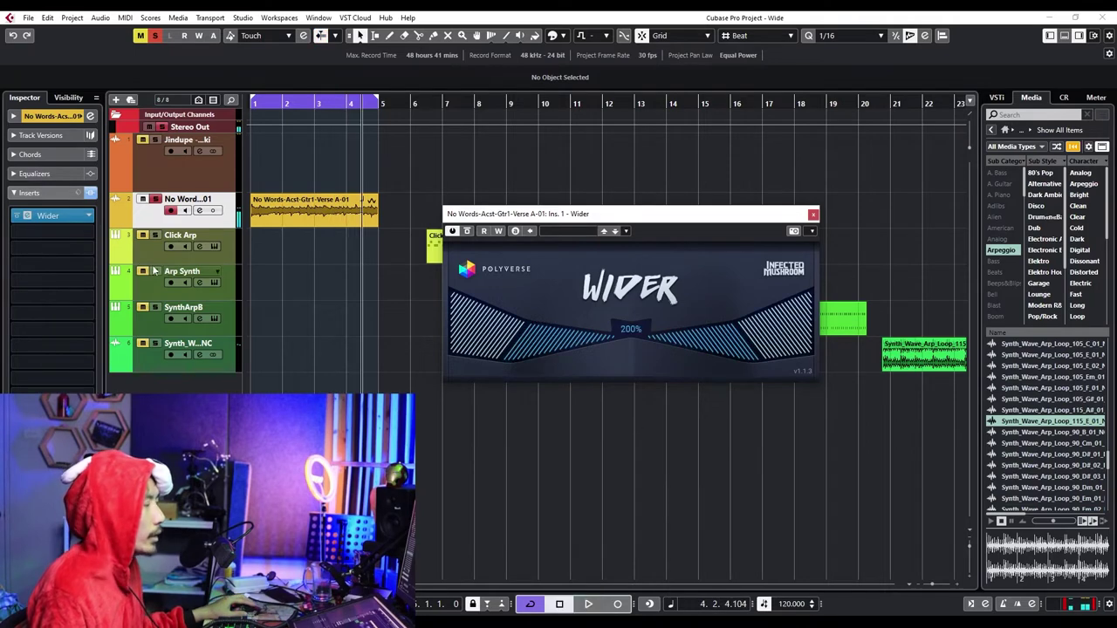
Bypass Wider, insert Steinberg's Phaser in the guitar track's second slot, and play the loop from the start
left_click(89, 216)
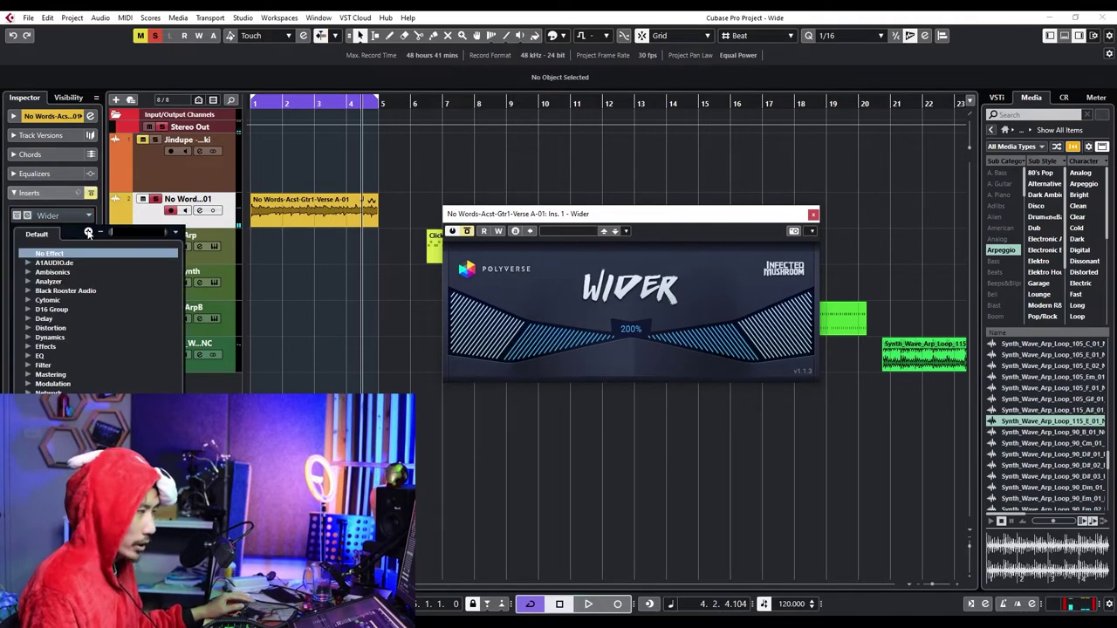
type("phase")
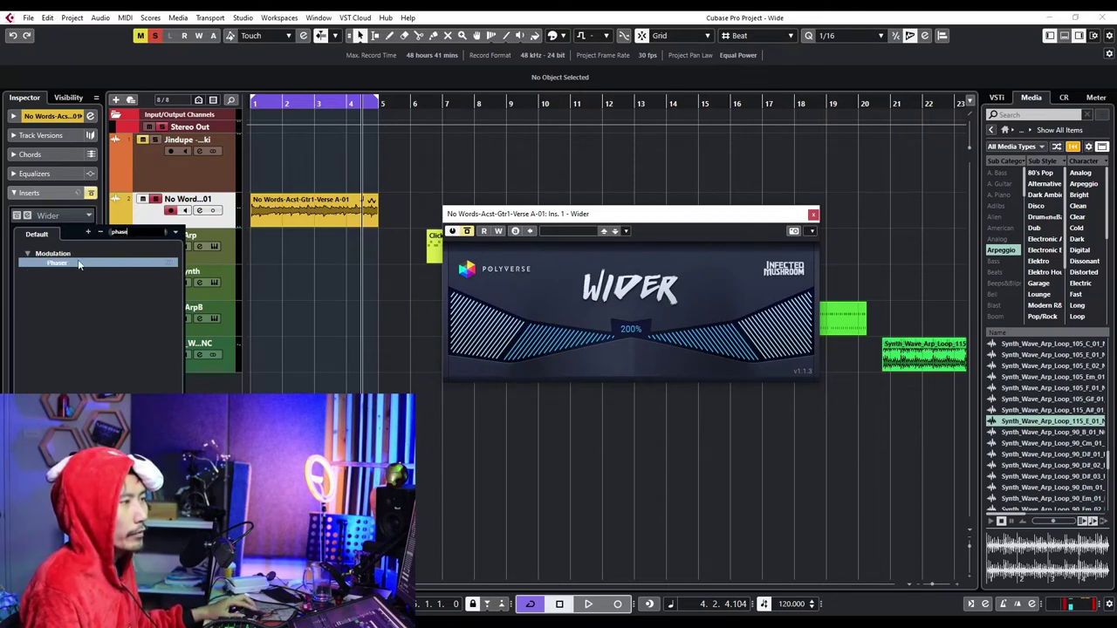
left_click(78, 263)
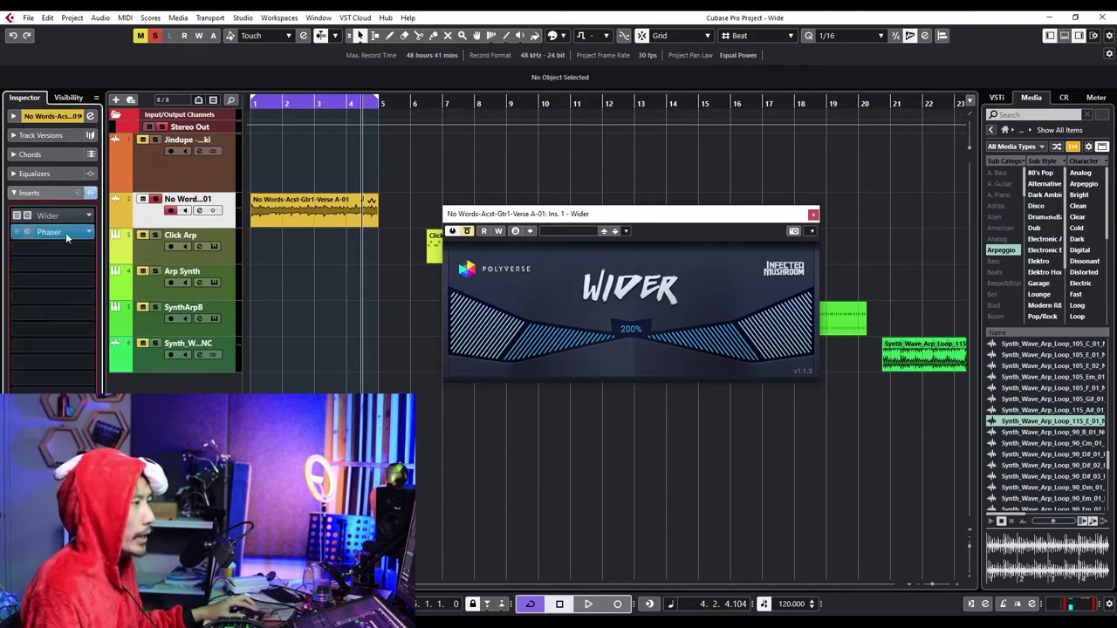
left_click(66, 234)
left_click_drag(702, 225, 532, 248)
left_click_drag(293, 105, 244, 126)
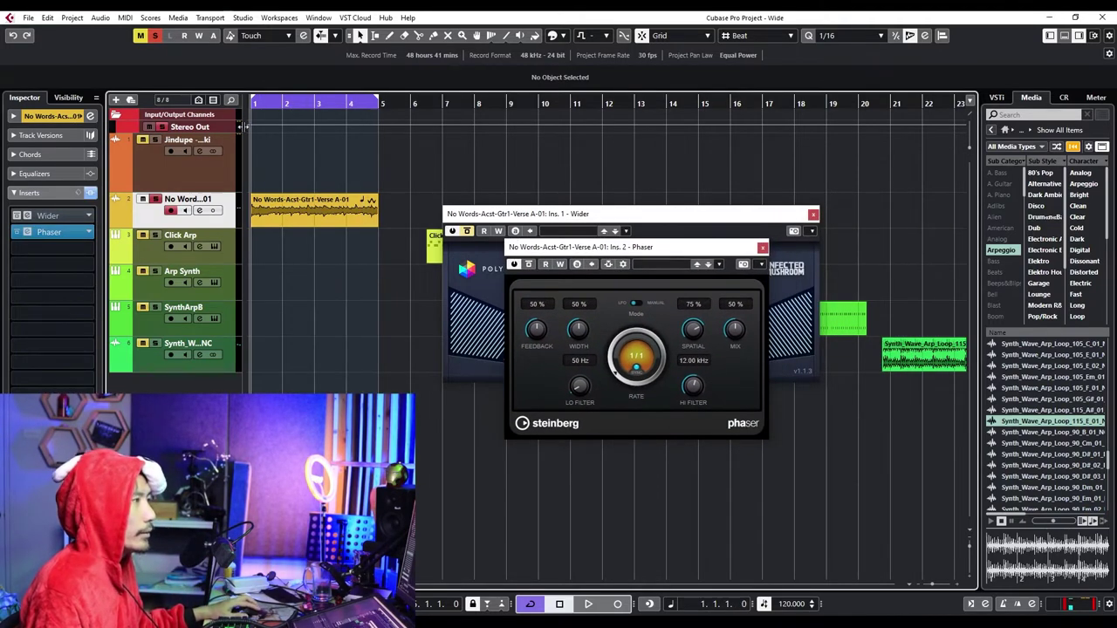
key("space")
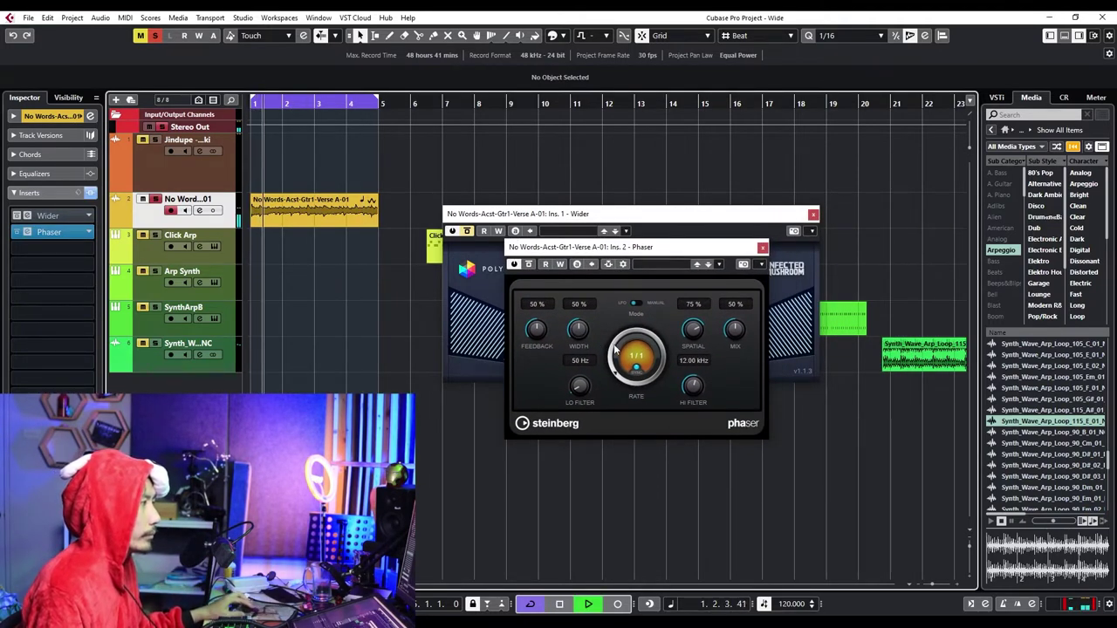
Set the Phaser to 23% feedback, 16% width, 18% spatial and 100% mix, and remove it from the guitar track
left_click_drag(583, 332, 590, 290)
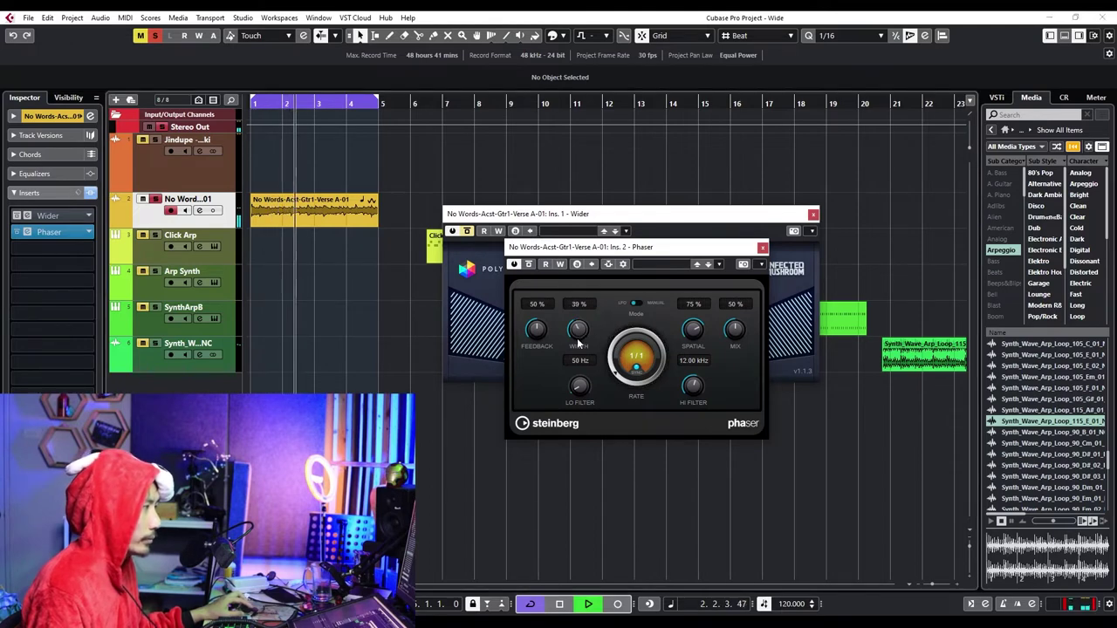
left_click_drag(536, 330, 542, 365)
left_click_drag(580, 329, 564, 413)
left_click_drag(536, 327, 574, 329)
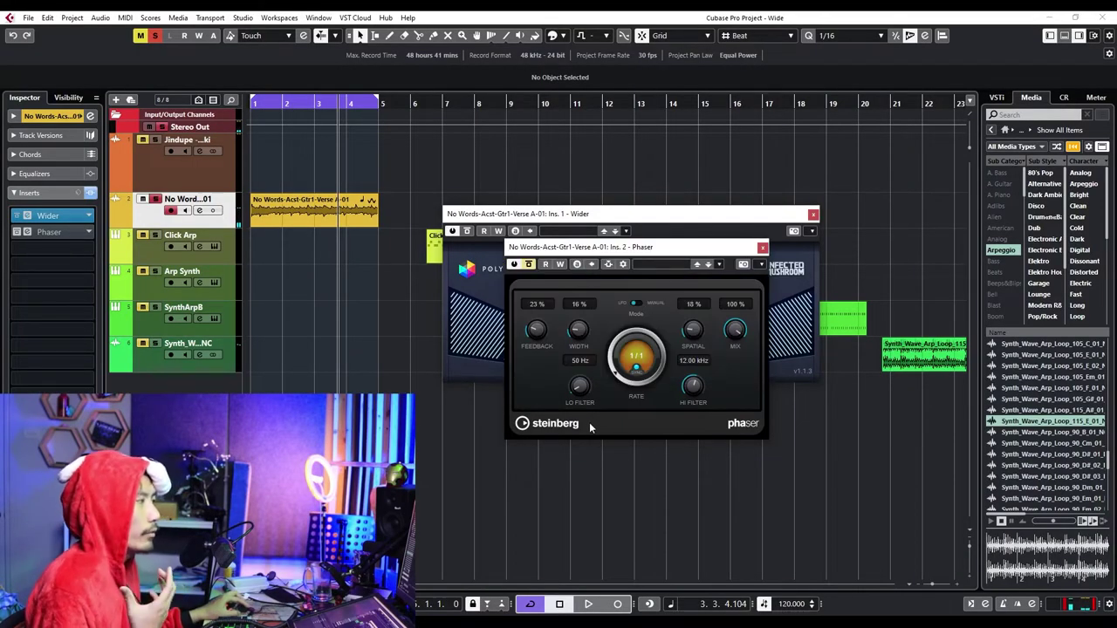
left_click(84, 225)
left_click(69, 248)
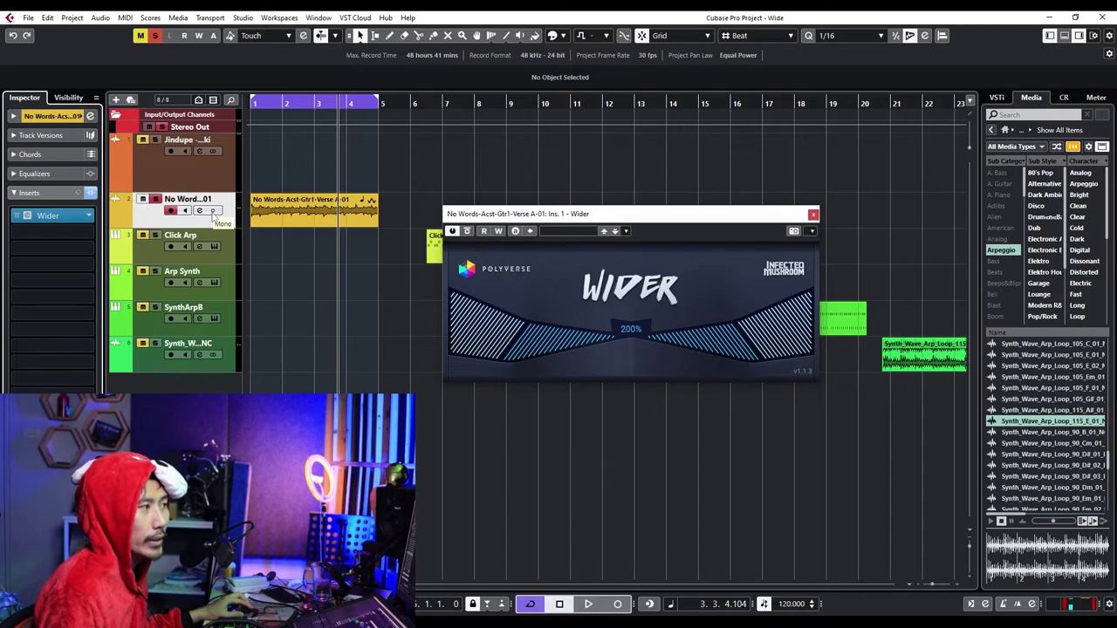
Play the guitar loop from the start while adjusting Wider's width
key("Home")
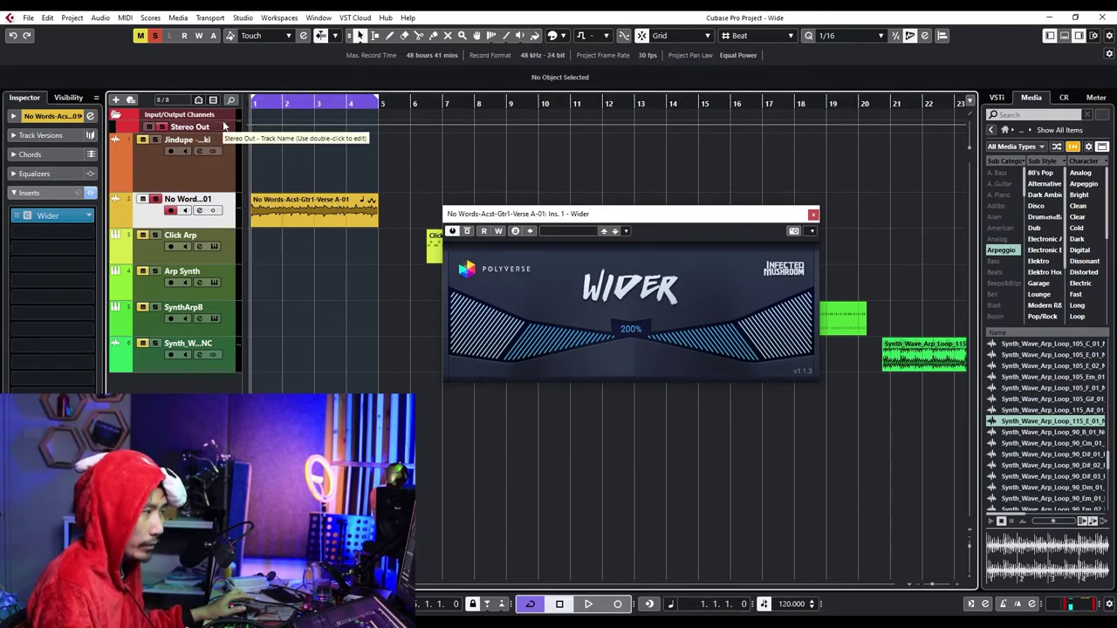
key("space")
left_click_drag(630, 336, 630, 347)
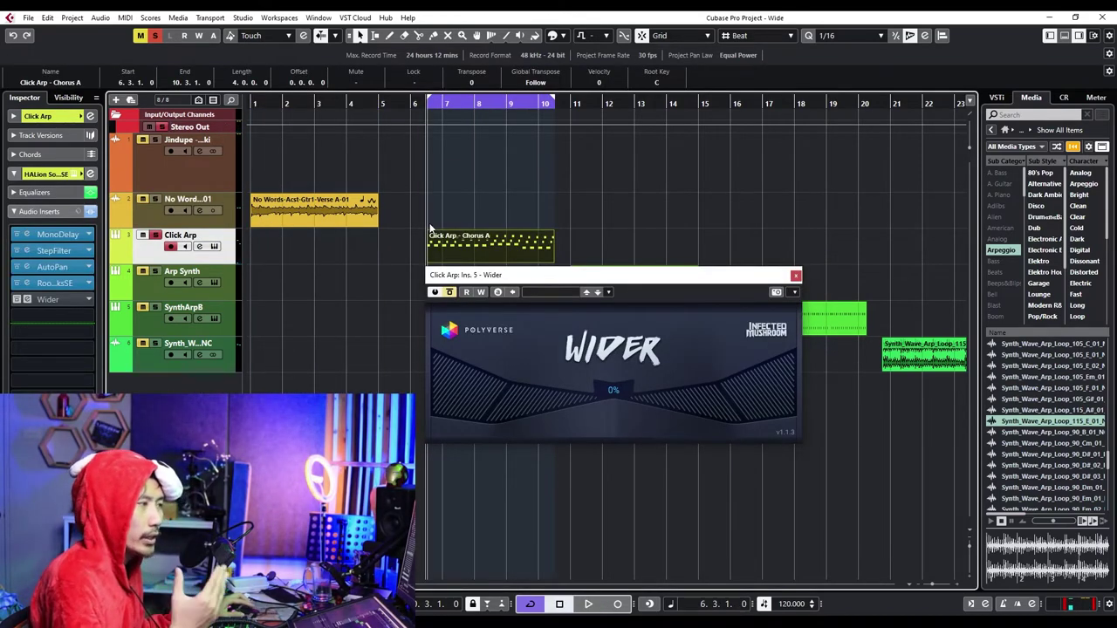
Play the Click Arp loop, enable its Wider effect, and vary the width from 200% down to about 91%
key("space")
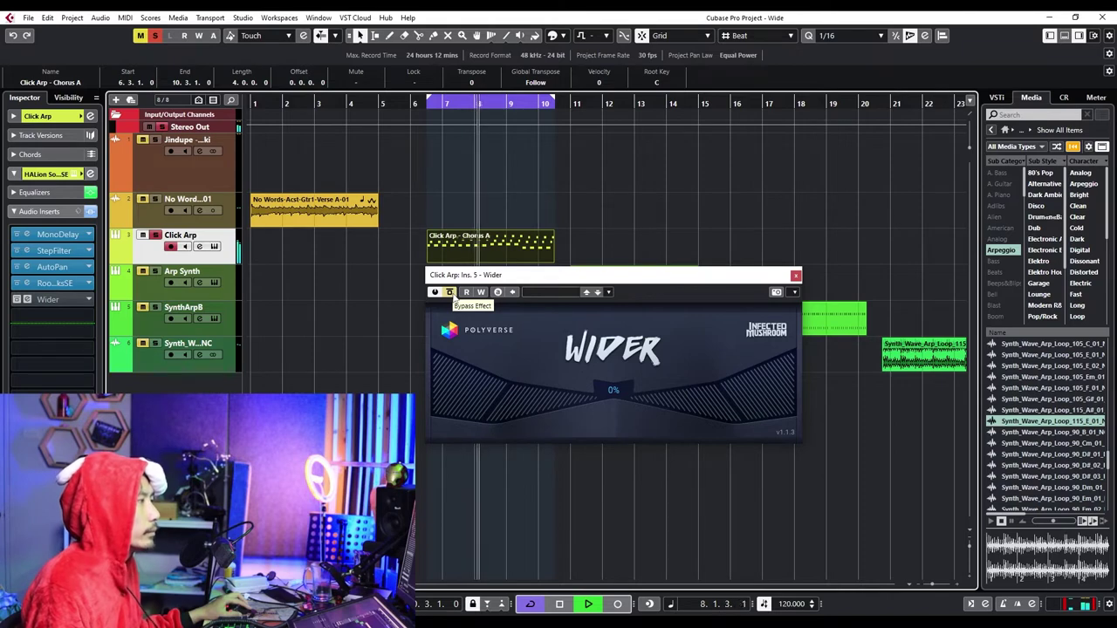
left_click_drag(611, 397, 645, 207)
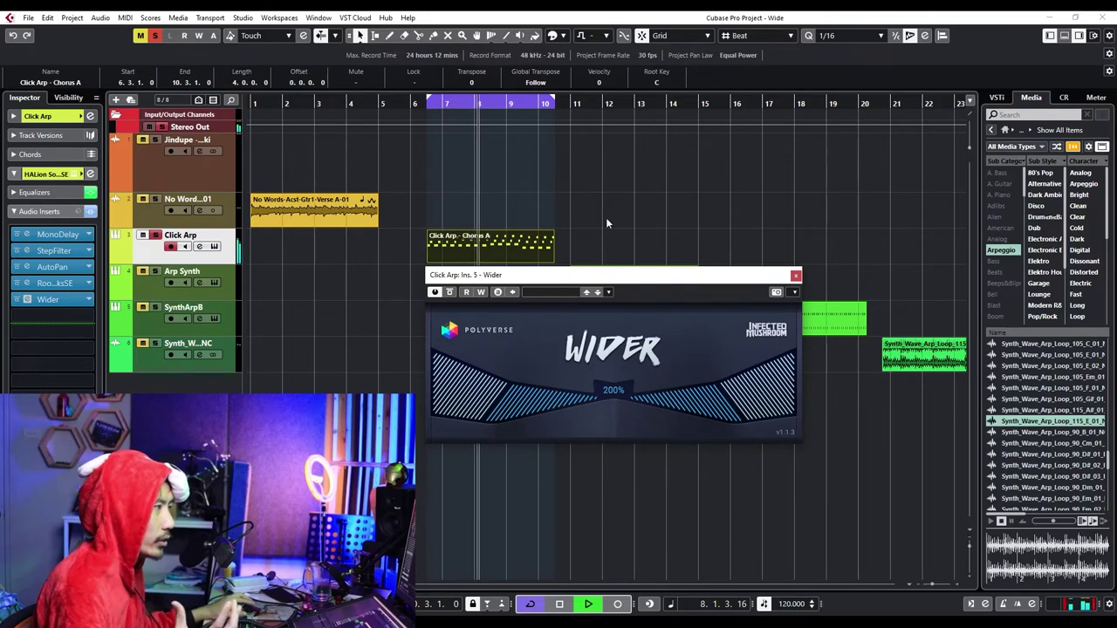
left_click_drag(604, 395, 594, 500)
left_click(598, 485)
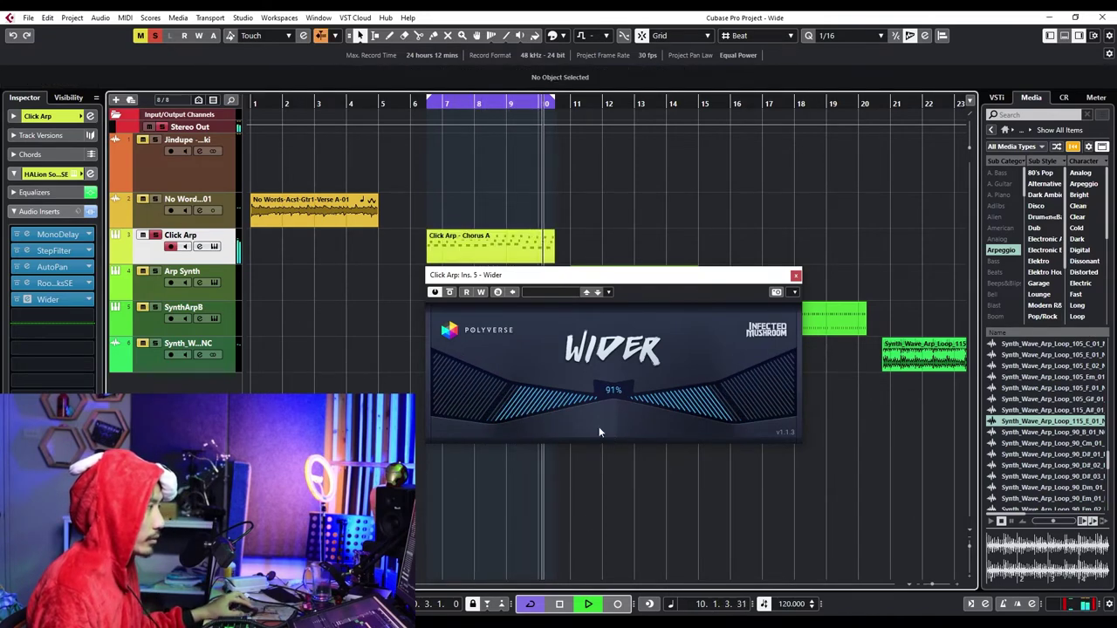
Play the Arp Synth loop and vary its Wider effect up to about 194% width
key("space")
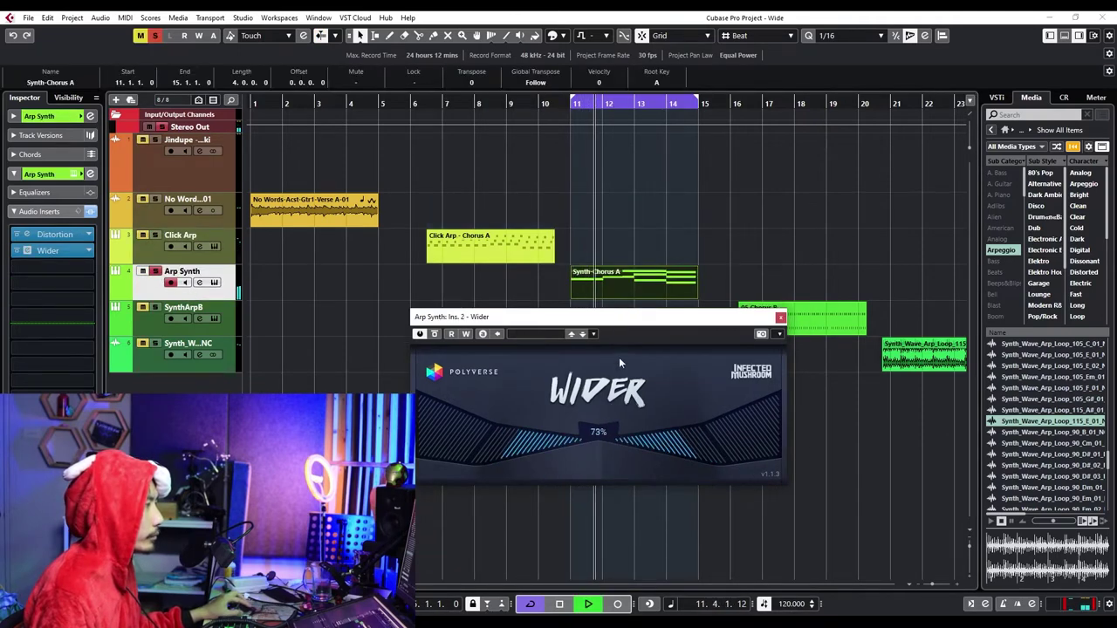
left_click_drag(620, 362, 641, 430)
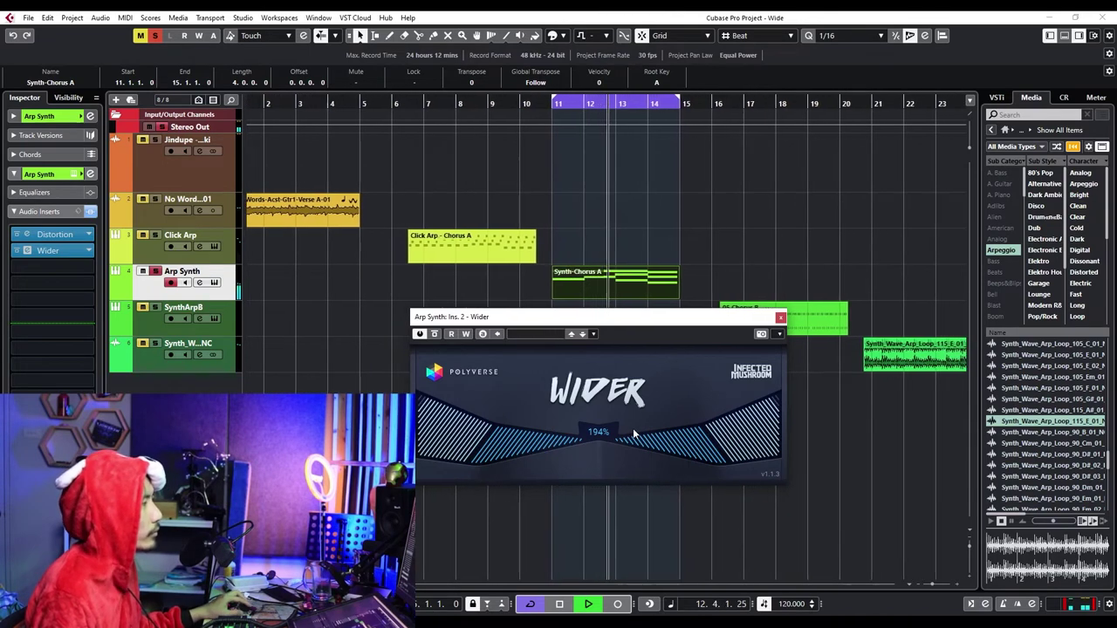
Play the SynthArpB loop and raise its Wider effect to 200% width
key("space")
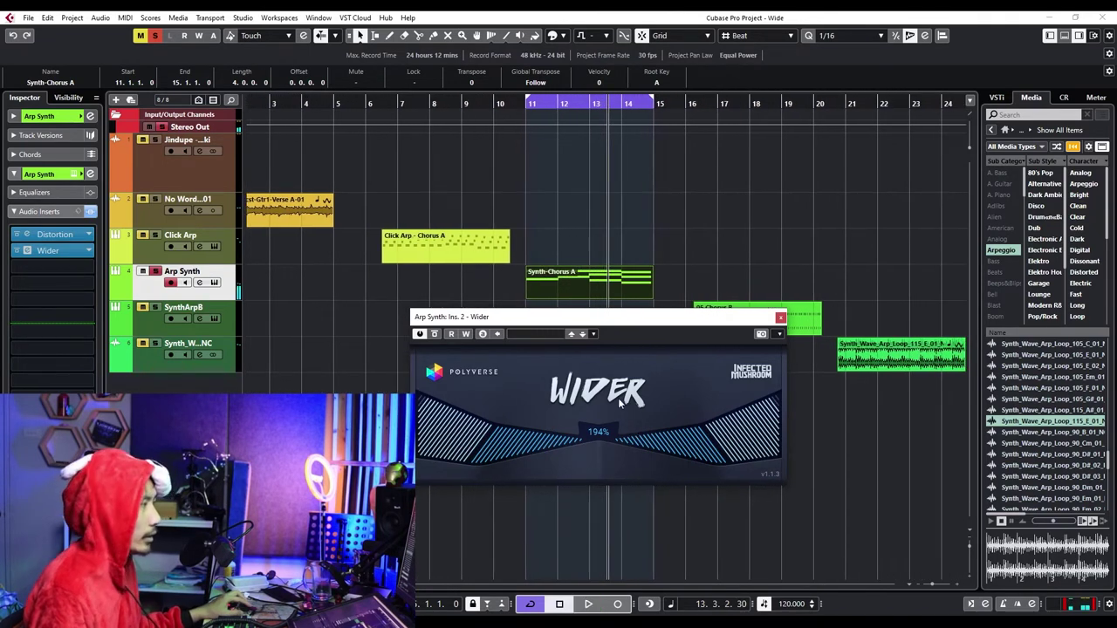
key("space")
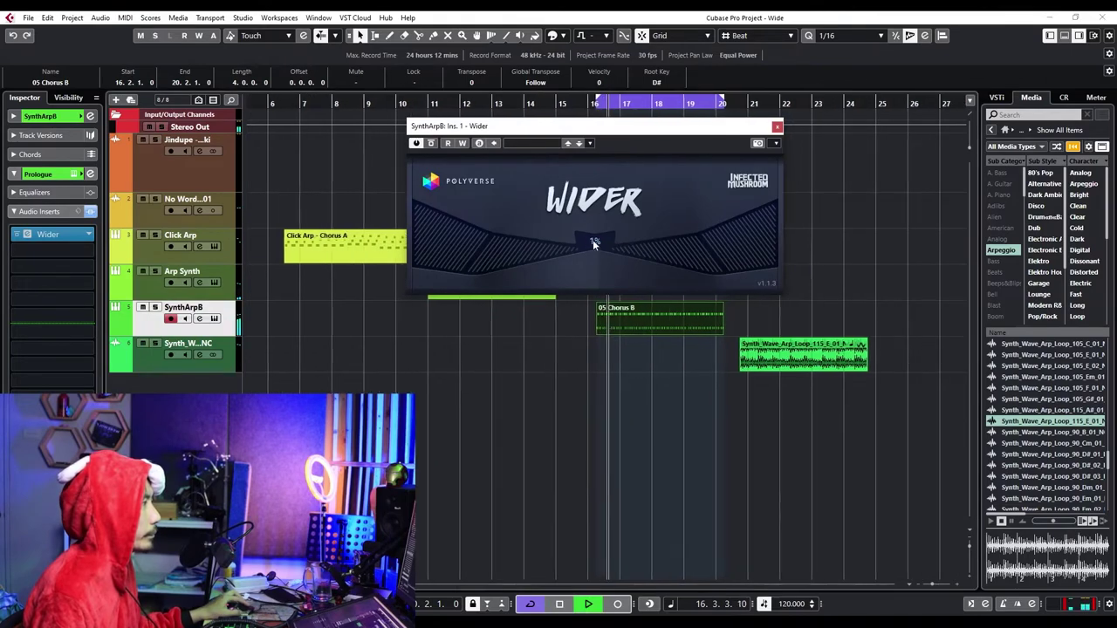
left_click_drag(595, 242, 597, 169)
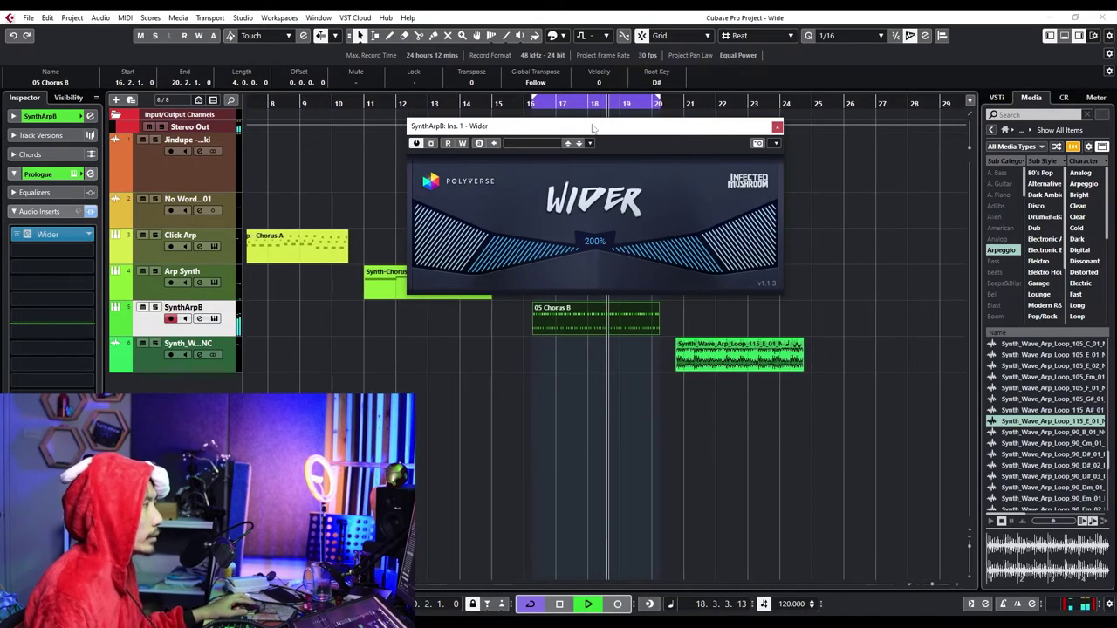
left_click_drag(605, 242, 588, 222)
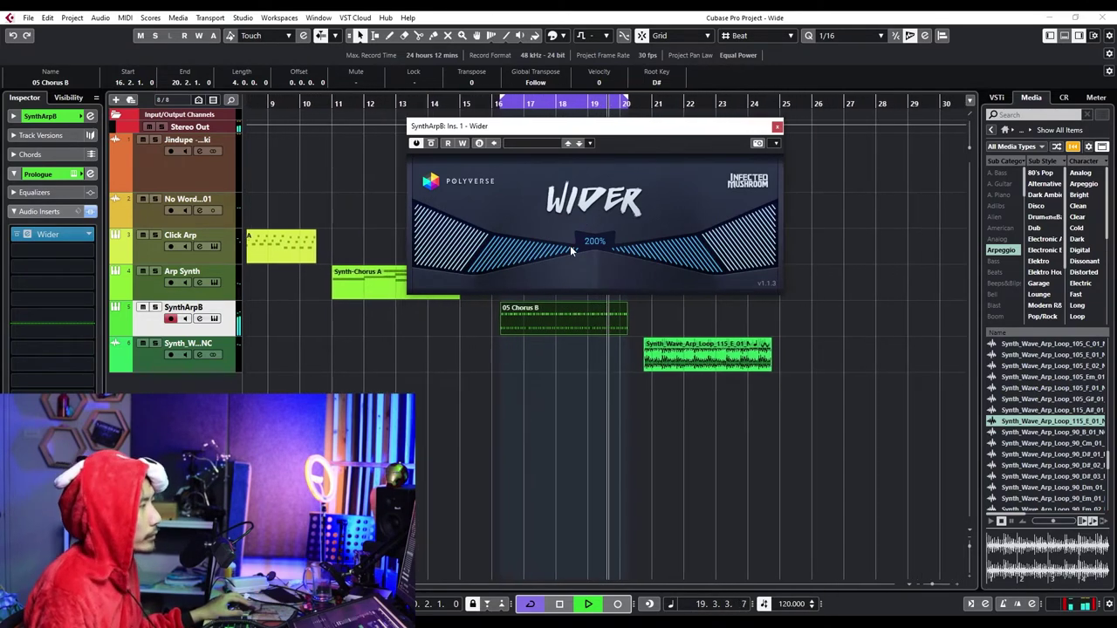
key("space")
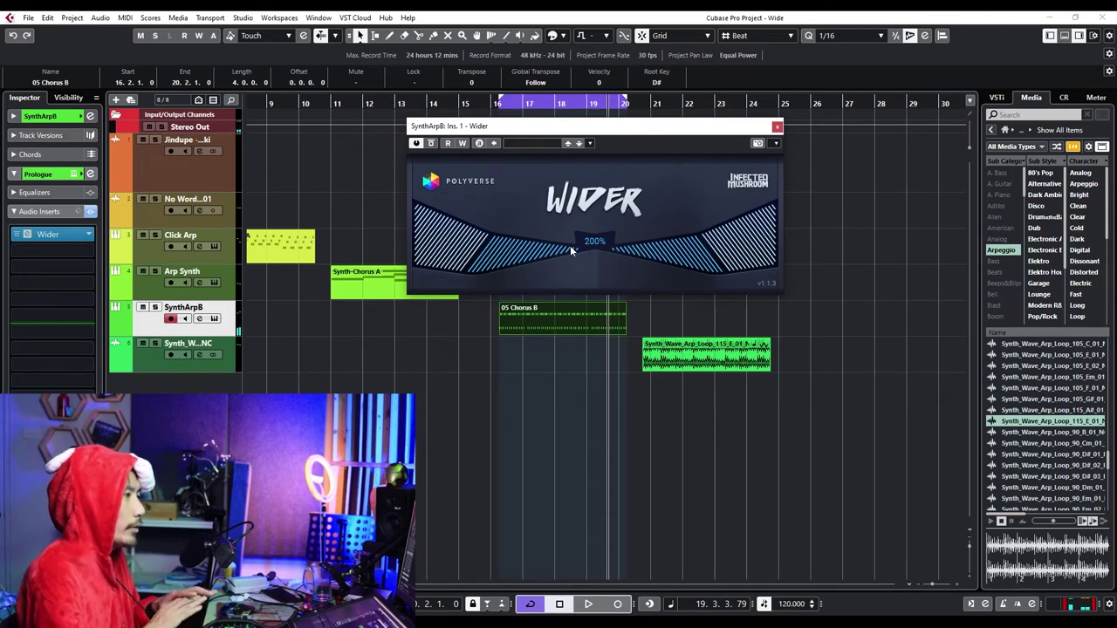
Play the Synth_Wave arp loop, take its Wider effect out of bypass, and raise the width to about 194%
left_click(687, 347)
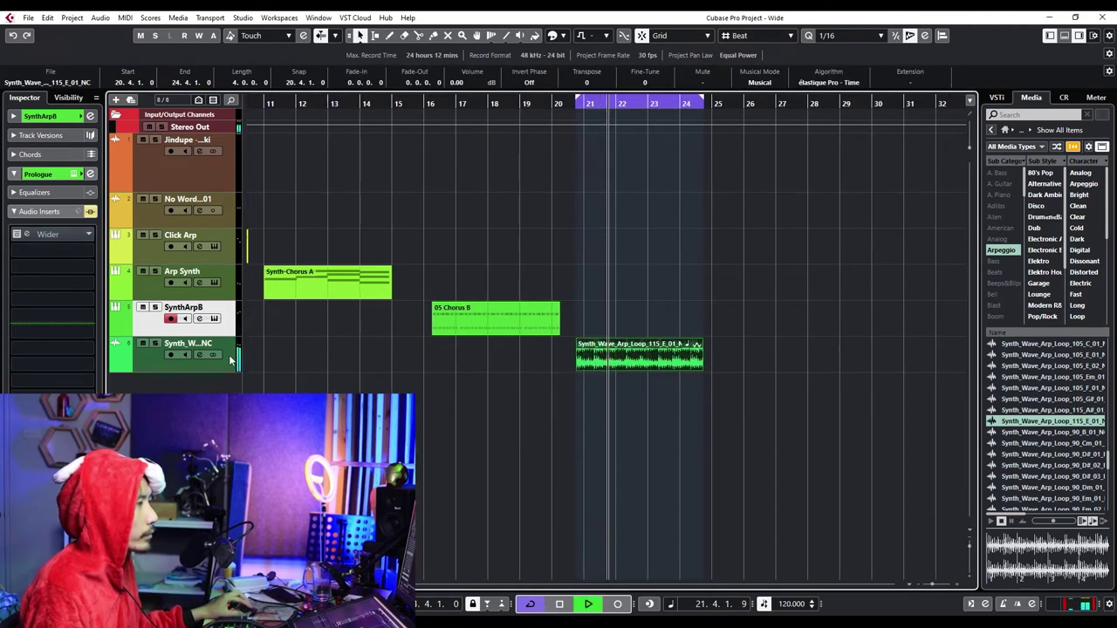
left_click(221, 368)
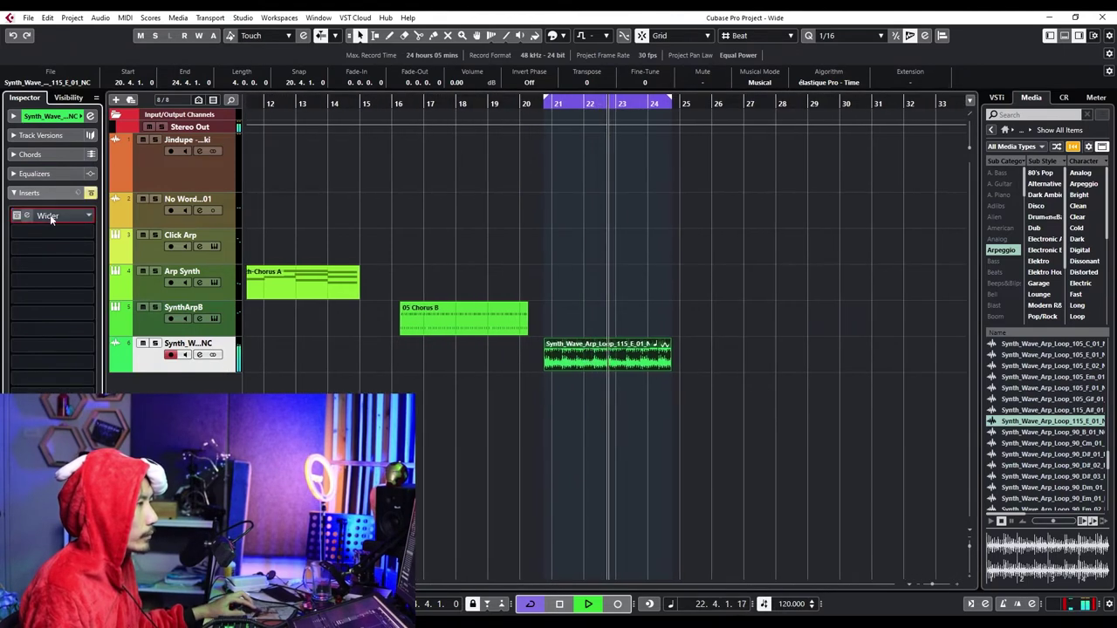
left_click(67, 214)
left_click_drag(633, 232, 493, 140)
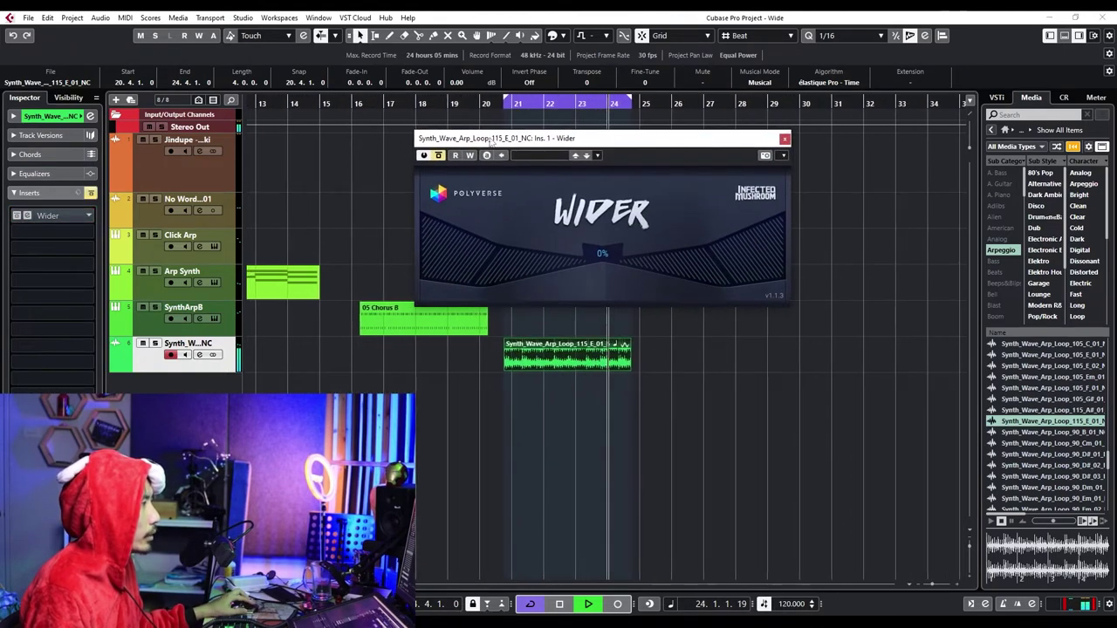
left_click(439, 156)
left_click_drag(602, 252, 607, 170)
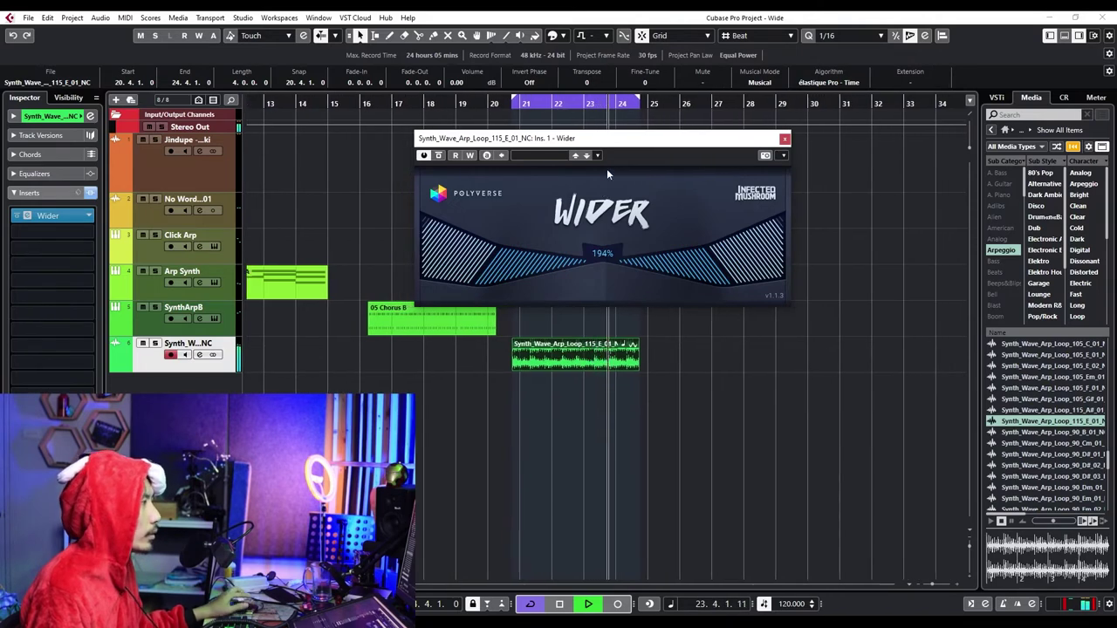
mouse_move(608, 250)
left_mouse_down()
mouse_move(590, 414)
mouse_move(624, 251)
left_mouse_up()
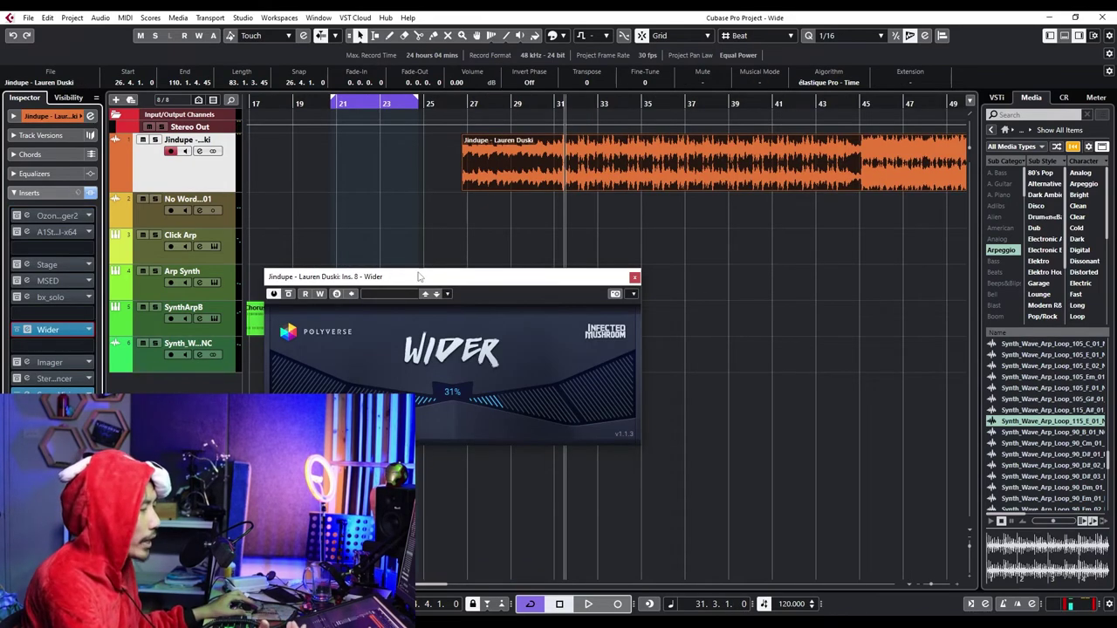
Bypass Wider on the Jindupe track and play the song from bar 29
left_click_drag(387, 278, 569, 236)
scroll(393, 218, "right", 5)
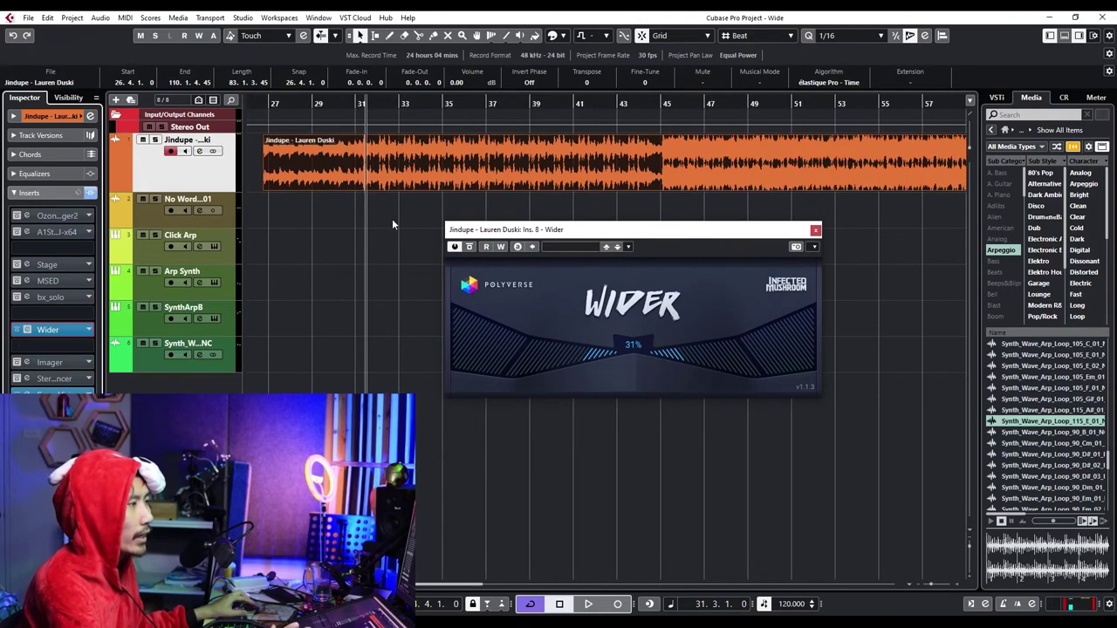
scroll(436, 194, "right", 1)
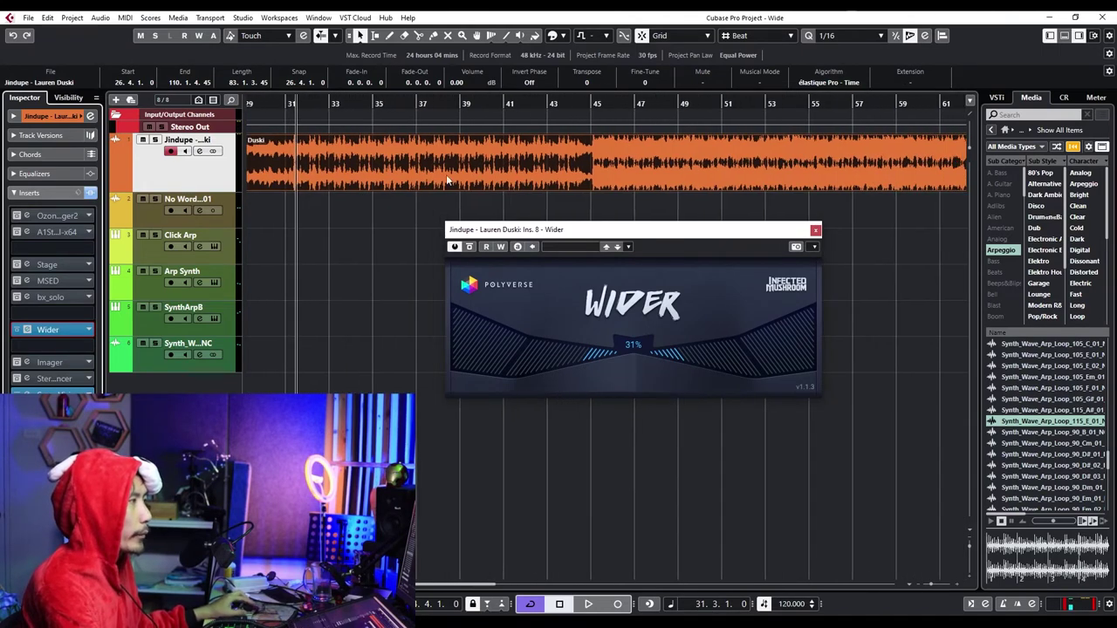
left_click(576, 115)
scroll(403, 157, "right", 4)
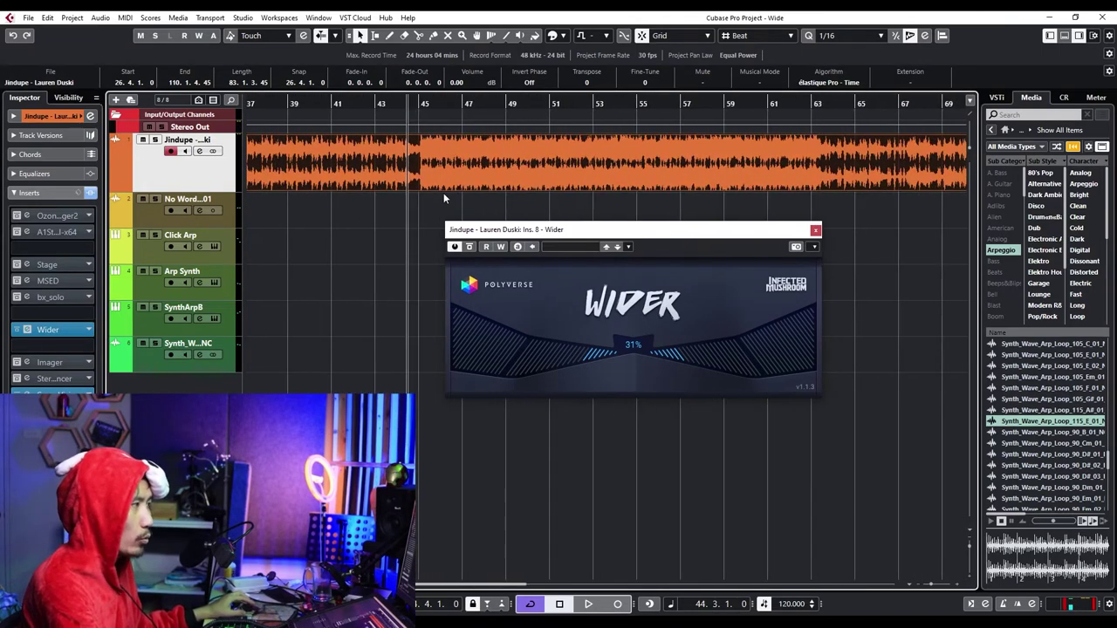
left_click(470, 247)
scroll(349, 157, "left", 5)
left_click(298, 114)
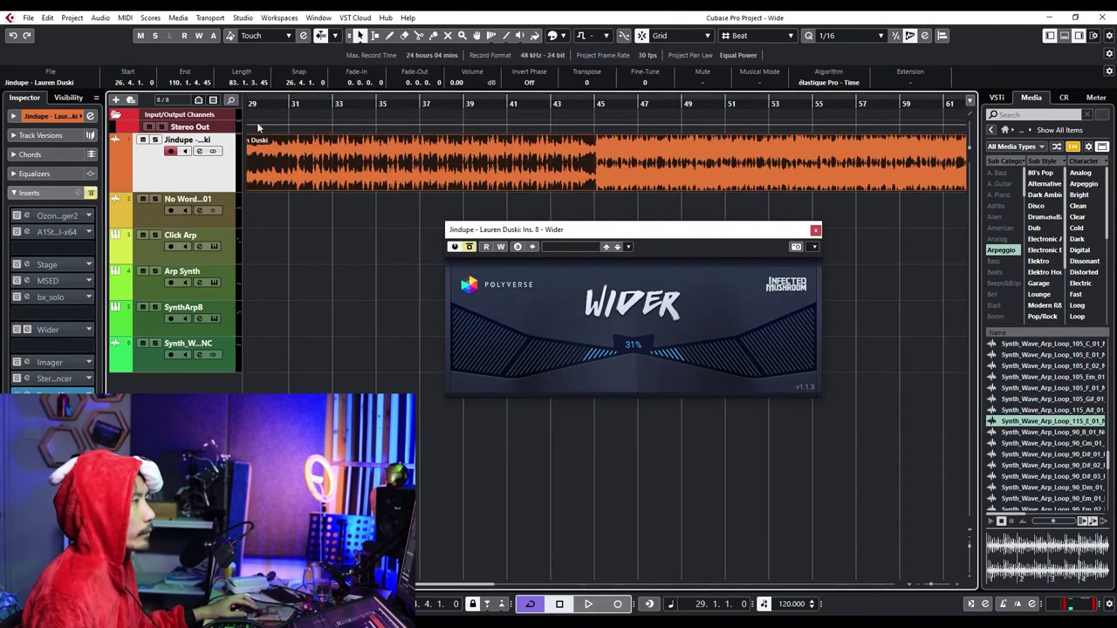
key("space")
scroll(389, 180, "left", 7)
scroll(360, 181, "right", 4)
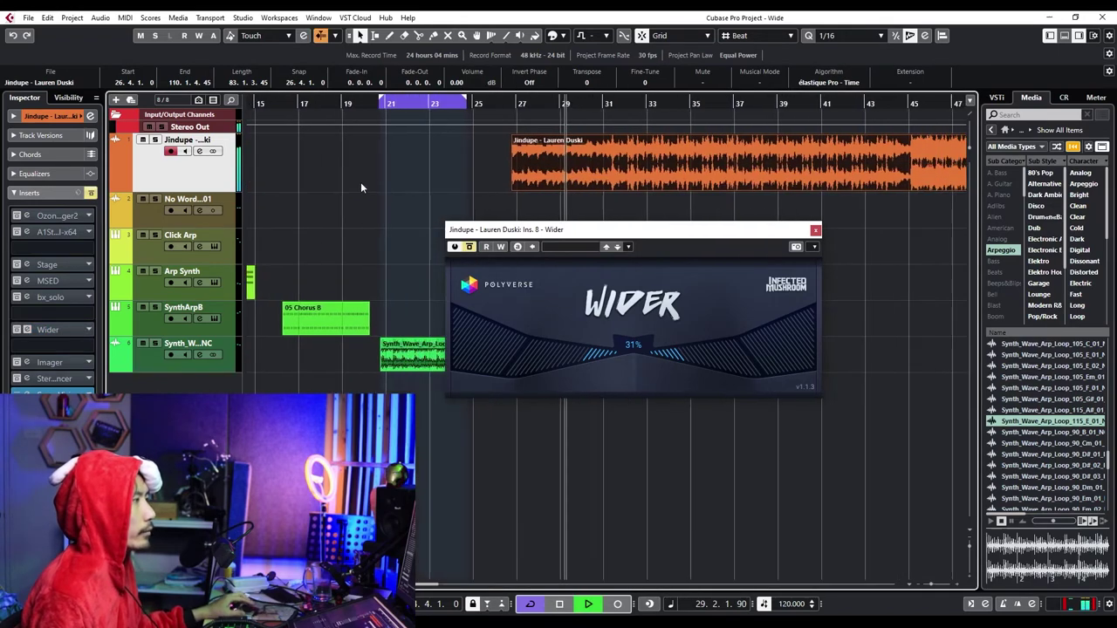
Reactivate Wider on the Jindupe track and sweep its width to 200%, down to 0%, and back to 200% during playback
left_click(472, 247)
left_click_drag(638, 347, 637, 190)
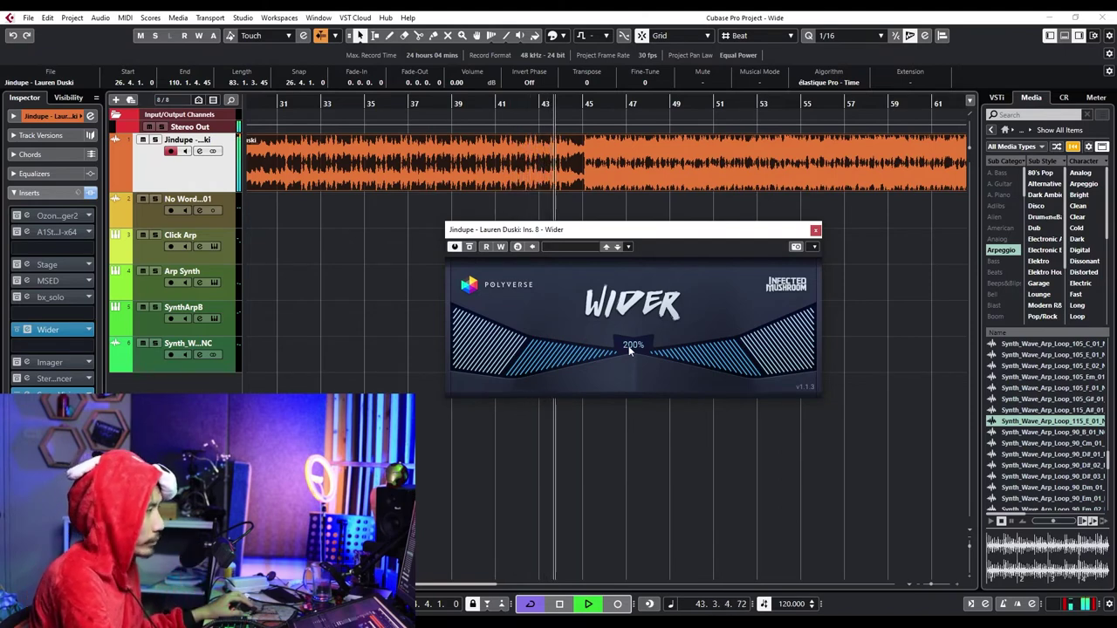
left_click_drag(629, 349, 608, 518)
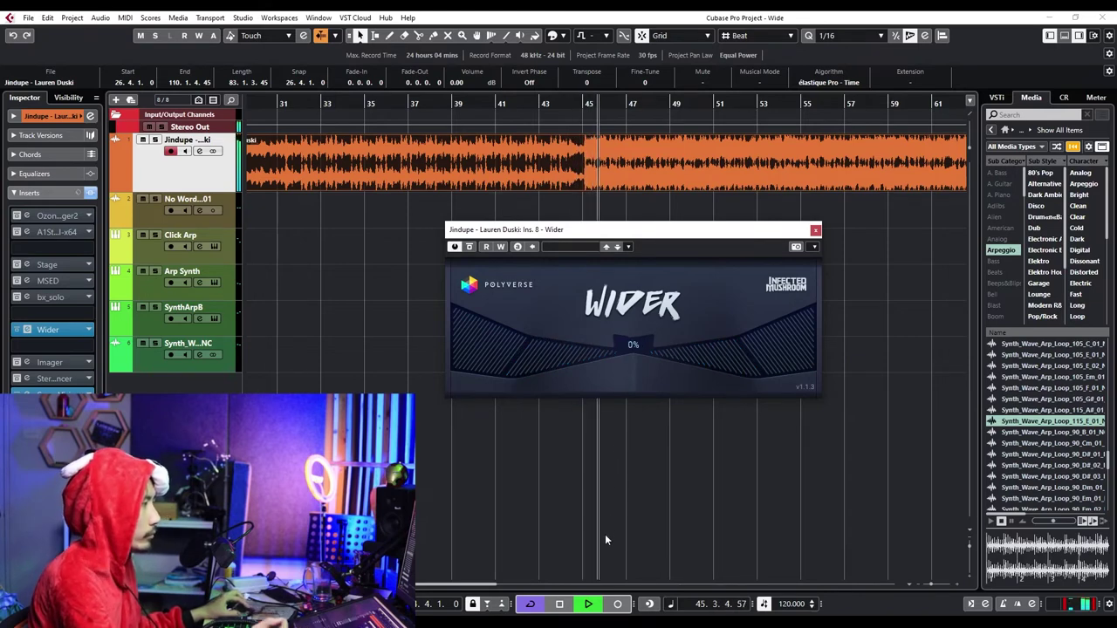
left_click_drag(606, 533, 663, 330)
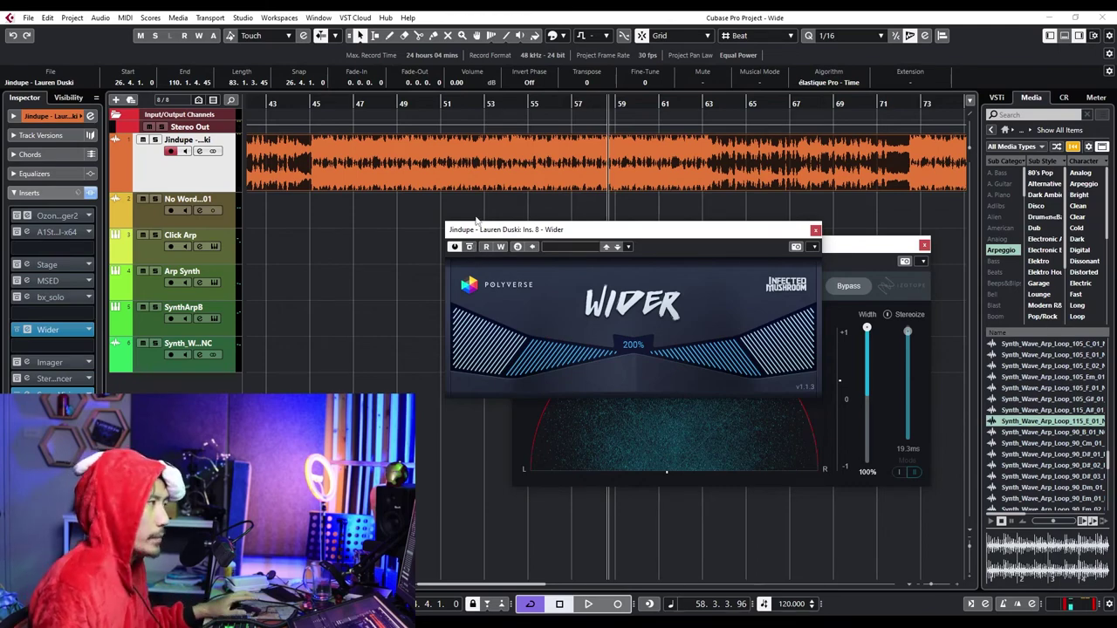
Return the playhead to the project start, select the No Words guitar track, and move the Wider window aside
scroll(551, 166, "down", 4)
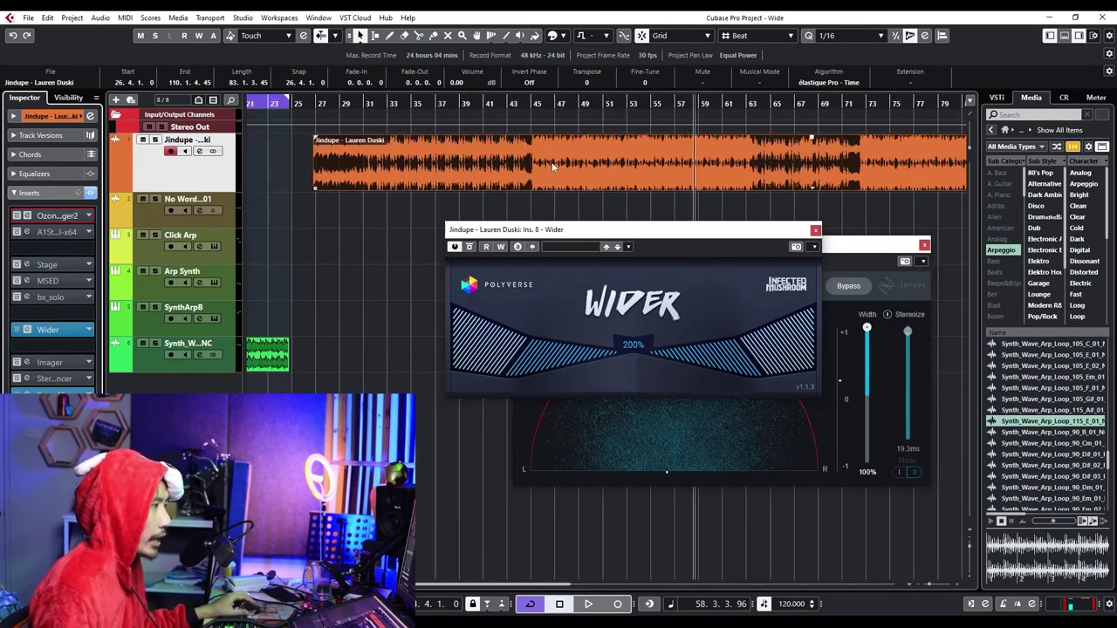
scroll(551, 165, "down", 2)
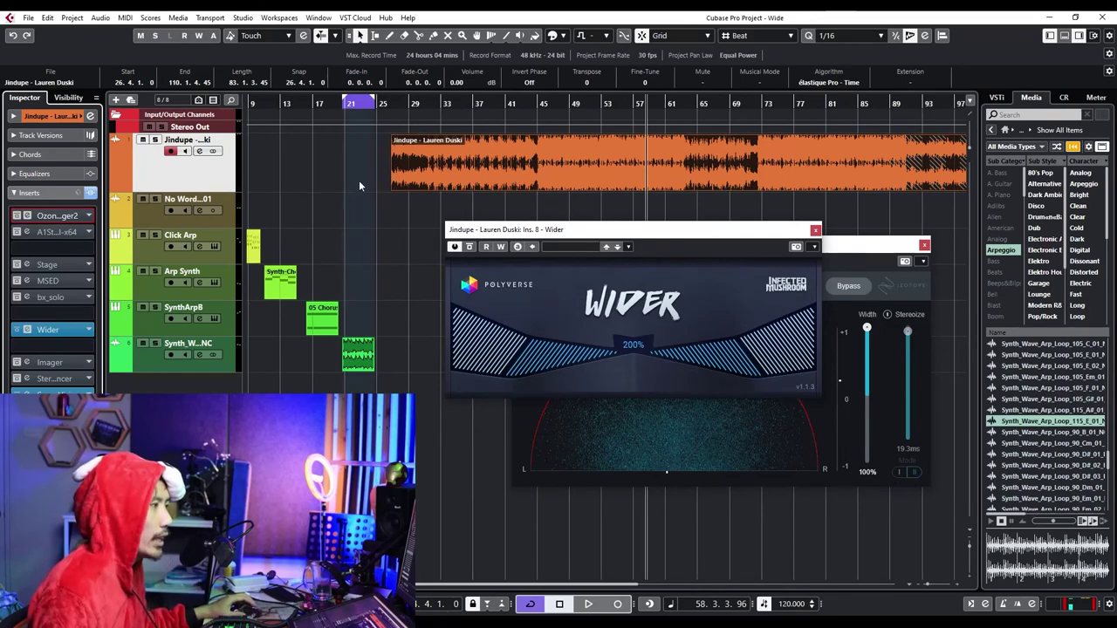
scroll(359, 179, "up", 4)
key("Home")
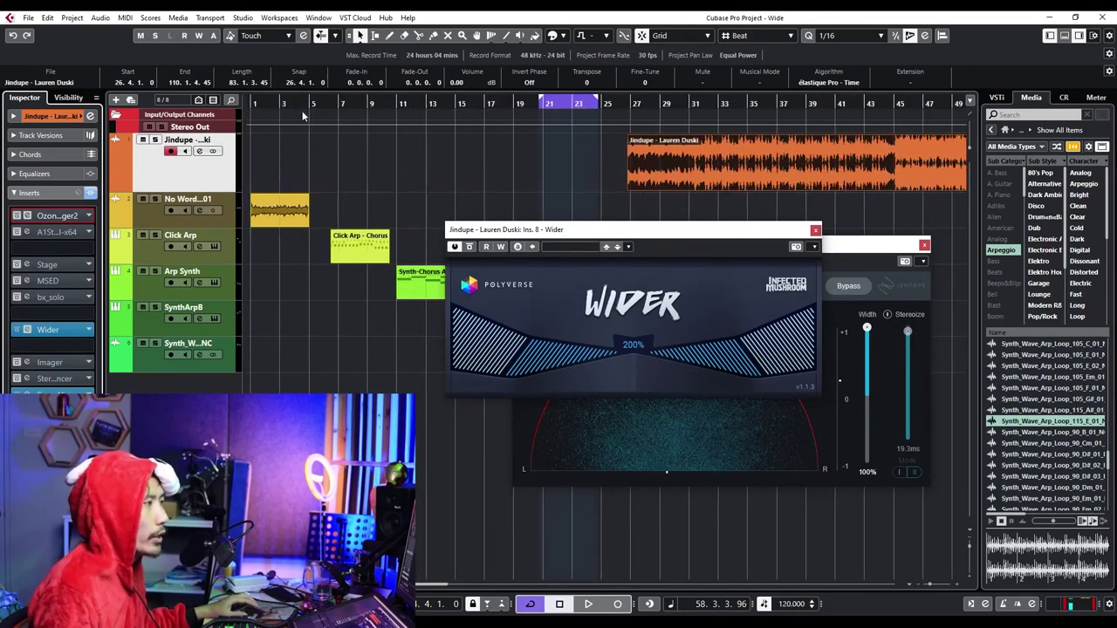
left_click(236, 212)
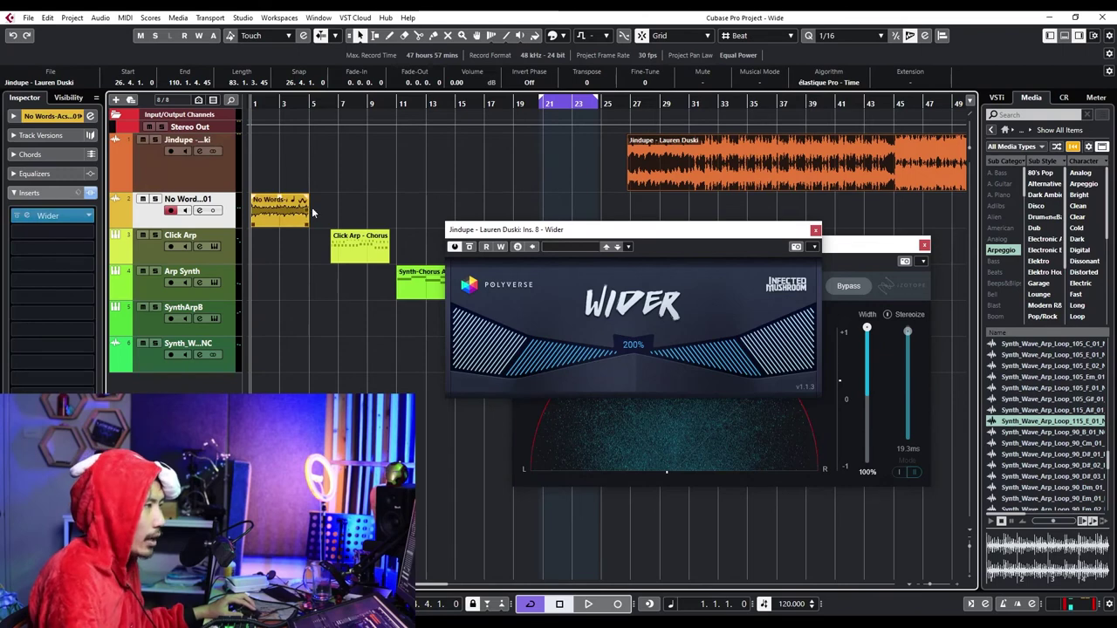
scroll(340, 185, "right", 4)
scroll(339, 217, "right", 3)
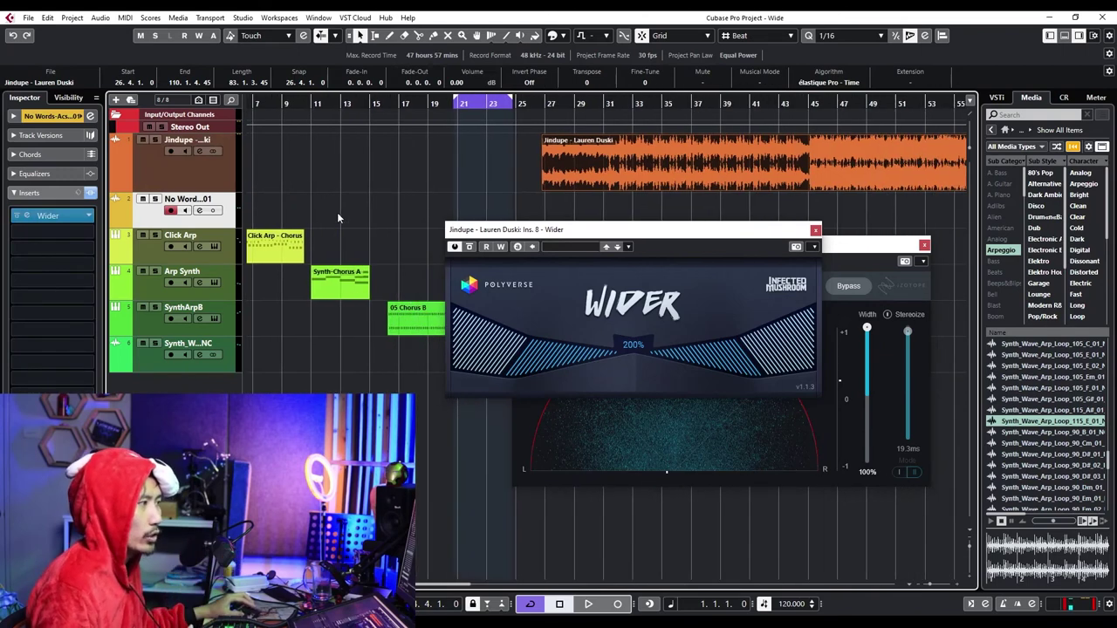
left_click_drag(493, 230, 604, 225)
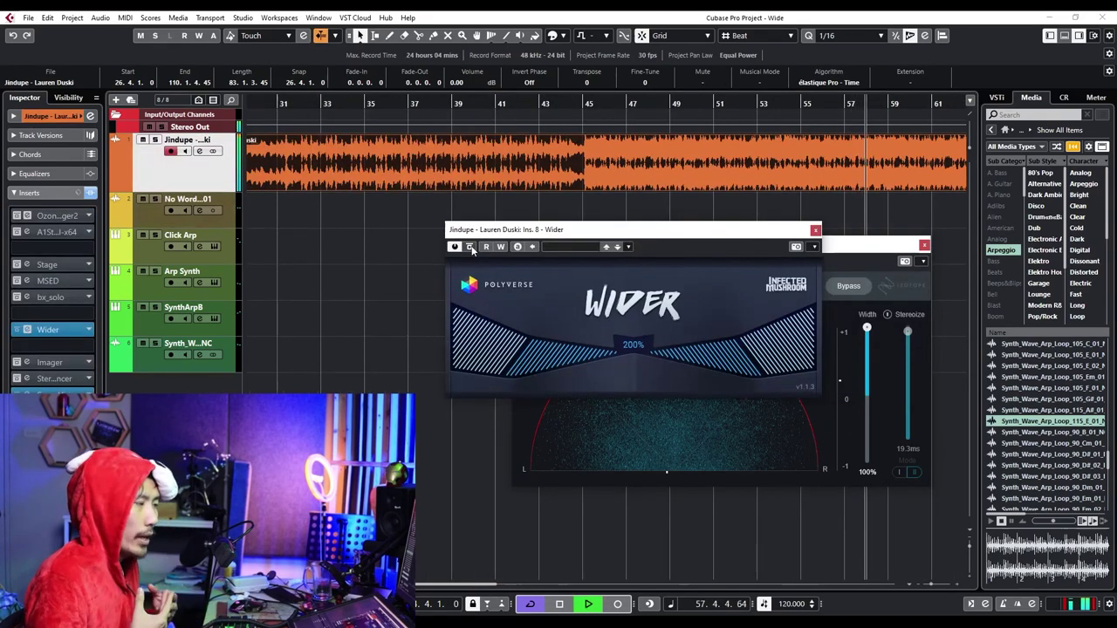
Stop the song, review the whole arrangement, and reselect the guitar track with the playhead at bar 1
key("space")
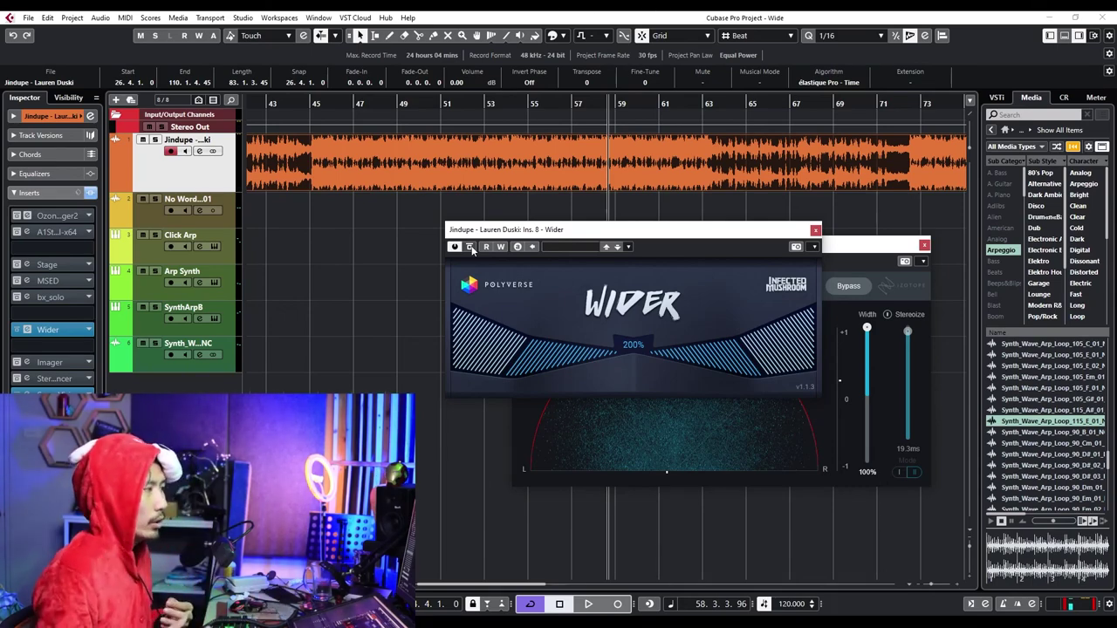
key("g")
key("g")
key("g")
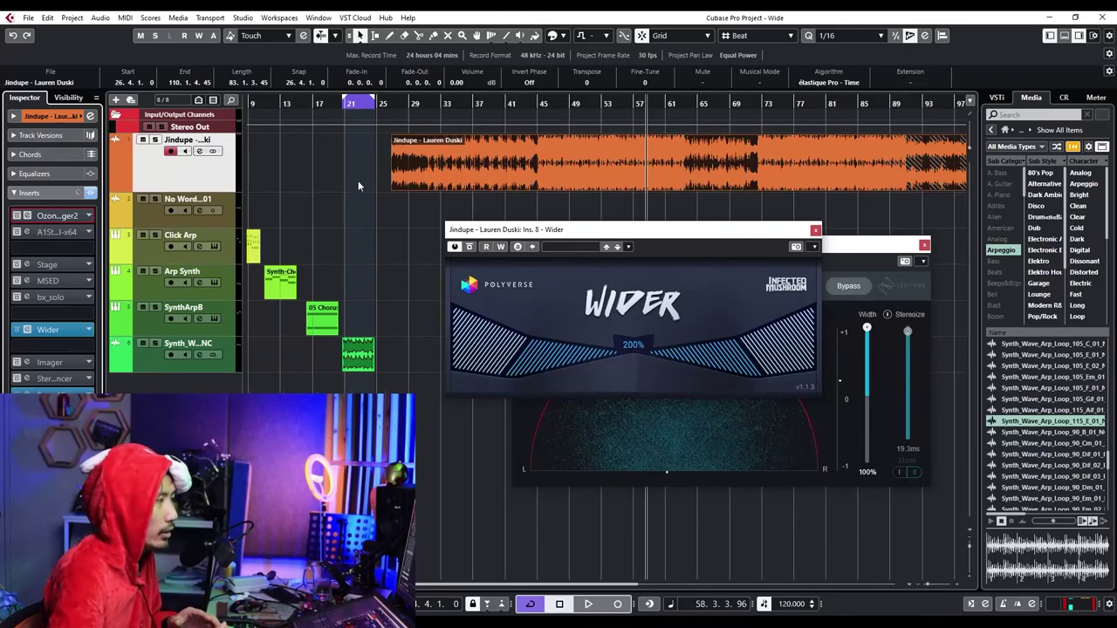
key("h")
key("h")
key("h")
scroll(397, 166, "left", 2)
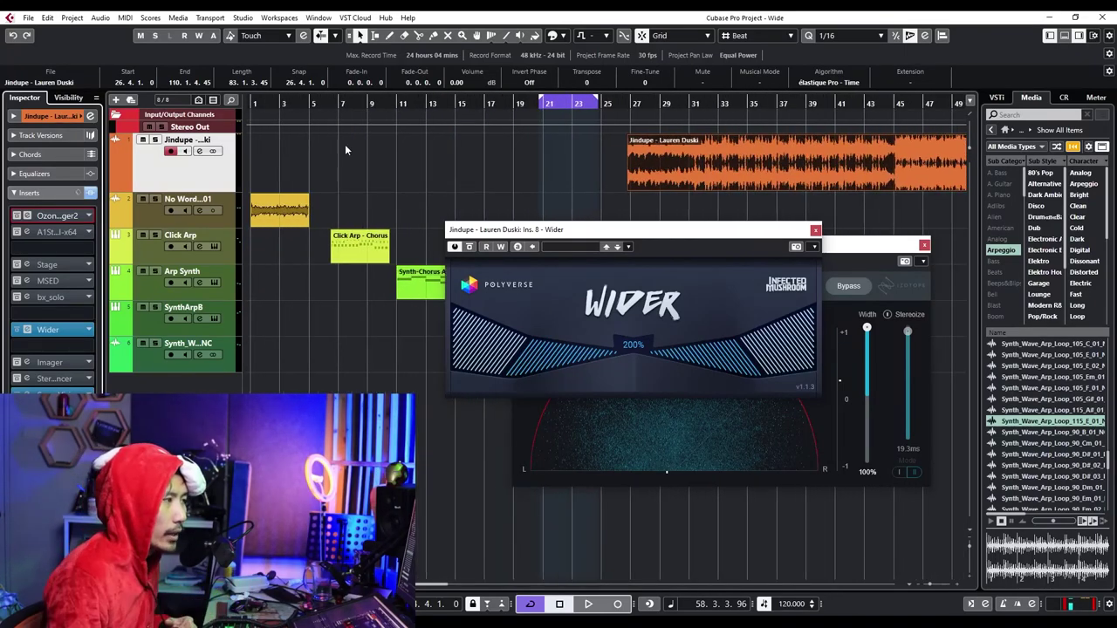
left_click(365, 206)
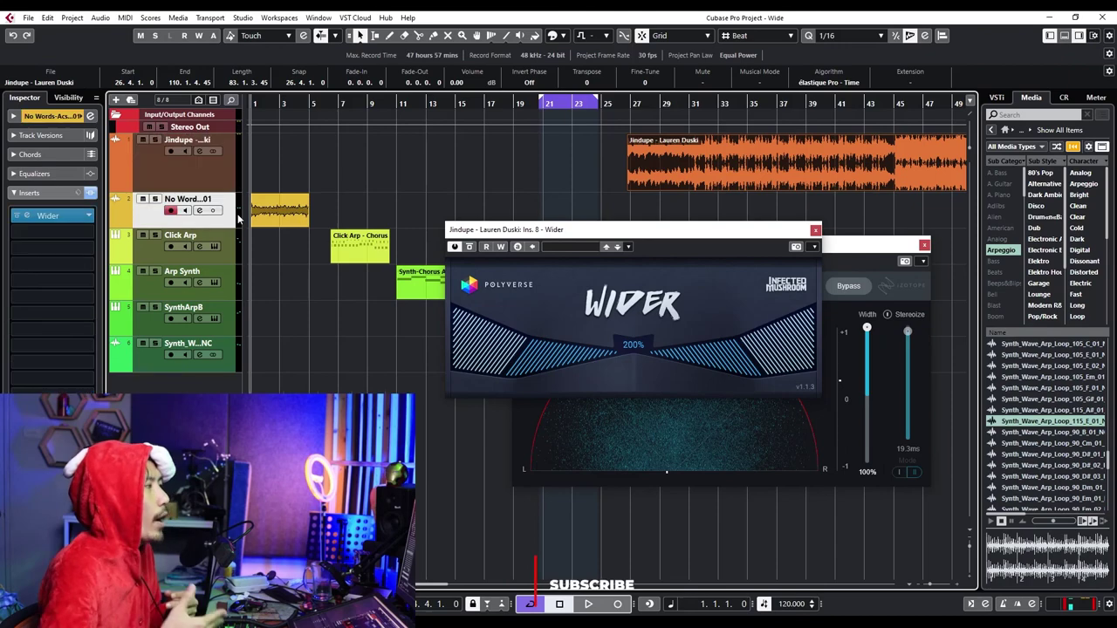
scroll(329, 184, "right", 2)
scroll(367, 225, "right", 2)
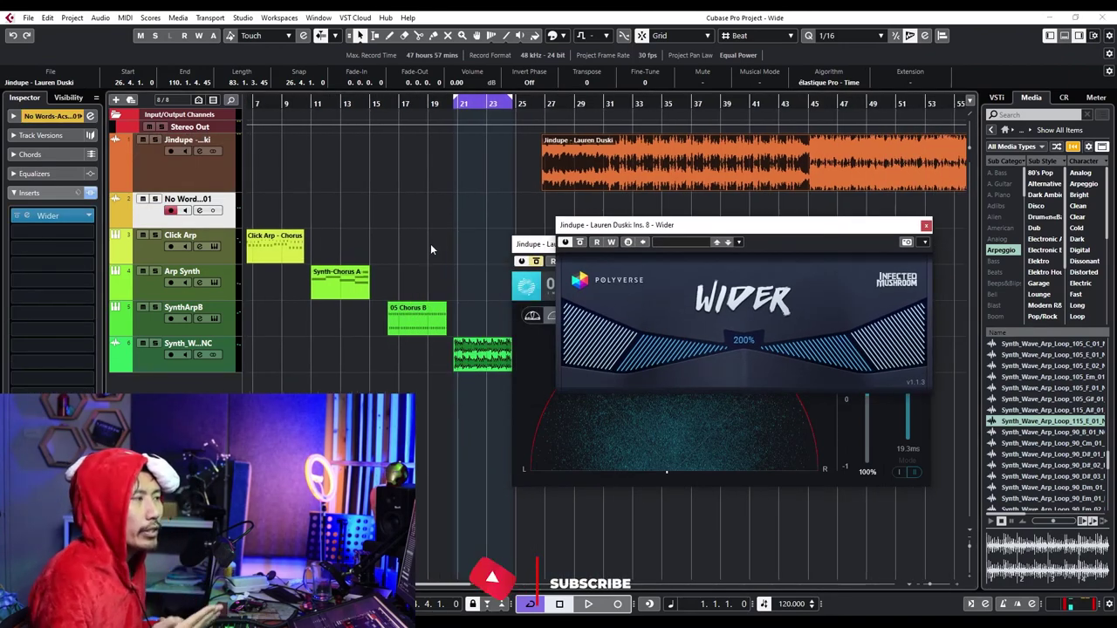